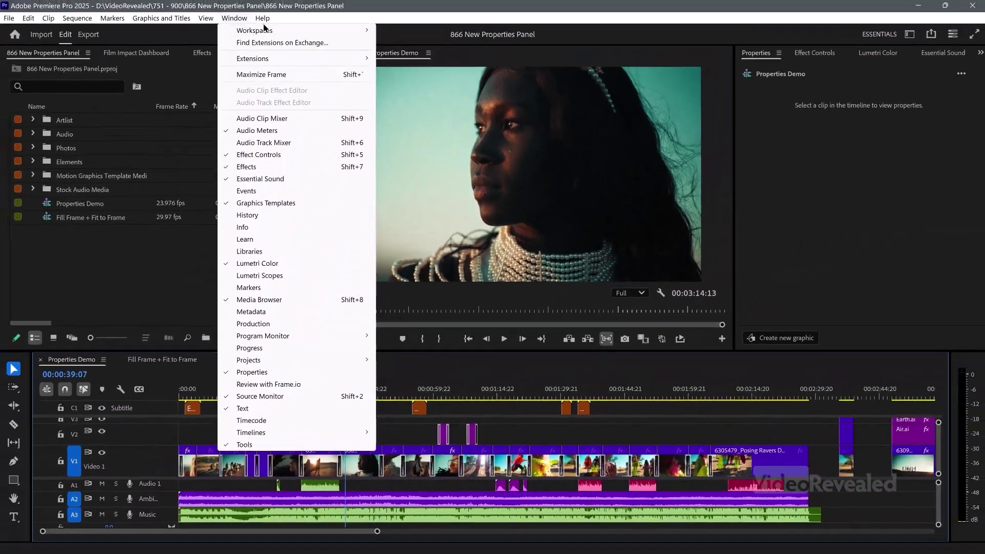
Step: Close the Window menu and browse the workspace list twice, leaving Essentials active
mouse_move(262, 19)
click(433, 11)
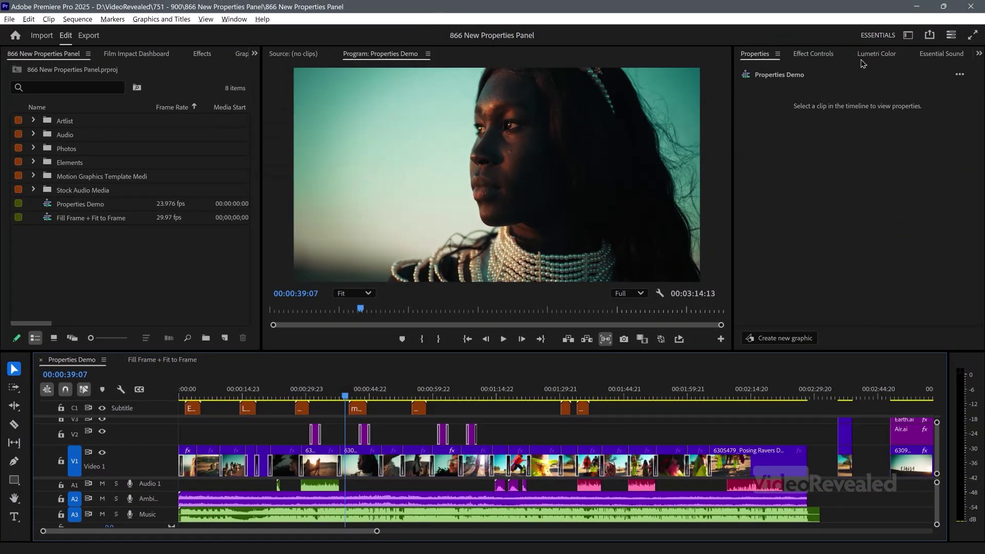
click(908, 35)
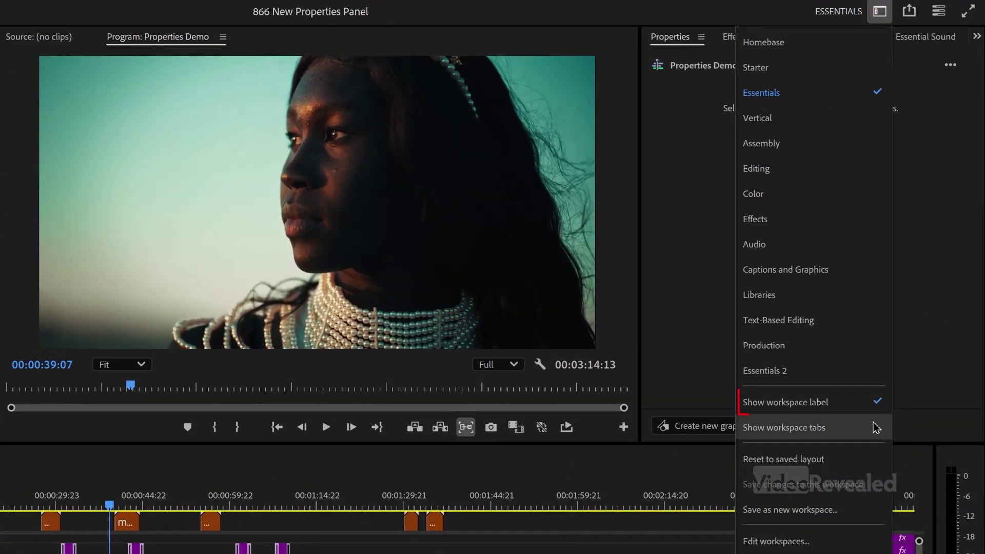
click(872, 7)
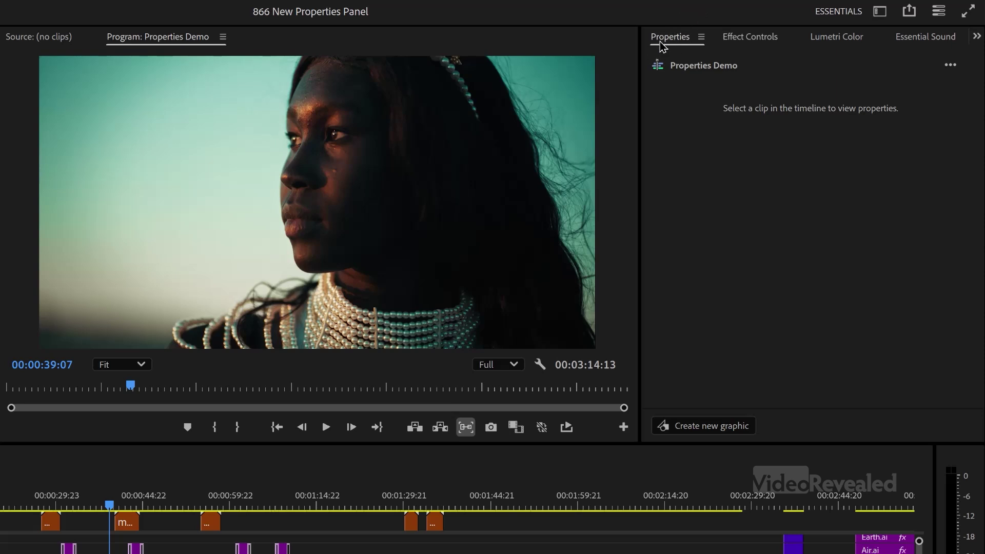
click(879, 11)
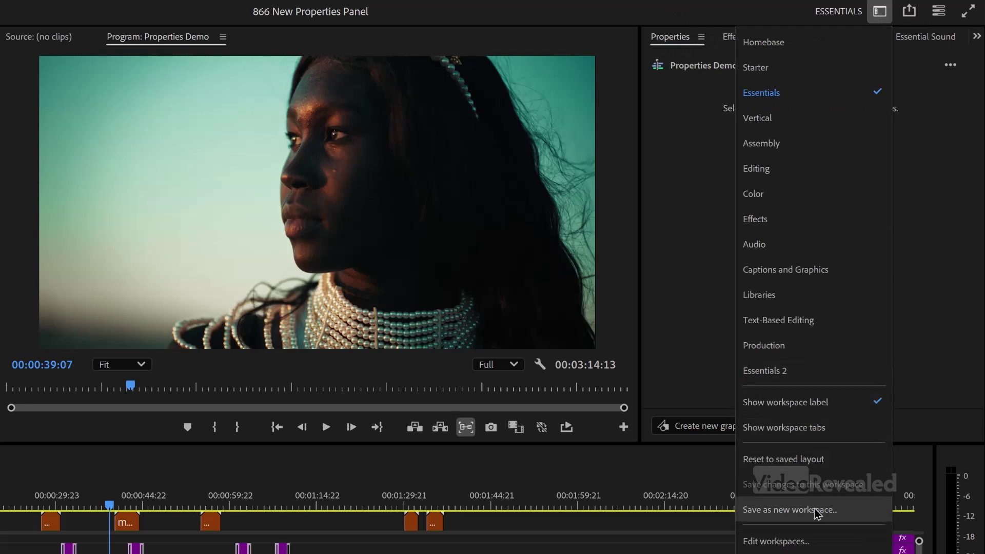
key(Escape)
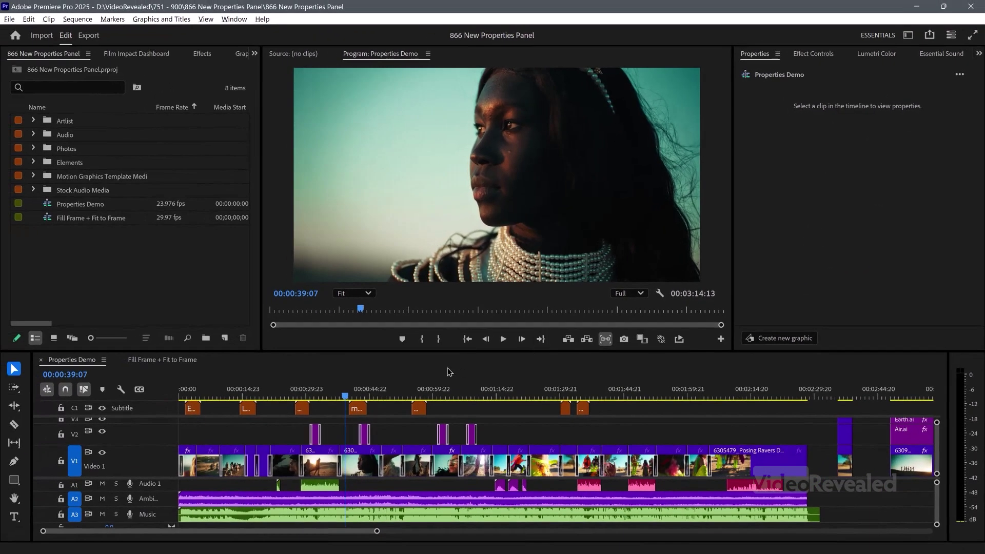
Step: Select the Desert Party clip on V1 and scrub Crop Left, returning it to 0%
click(352, 461)
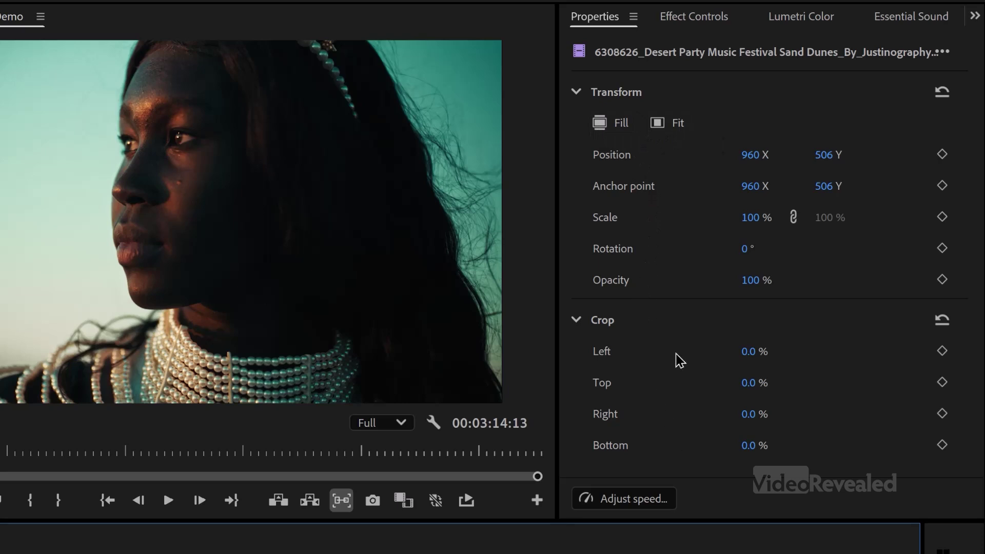
drag(742, 354, 658, 351)
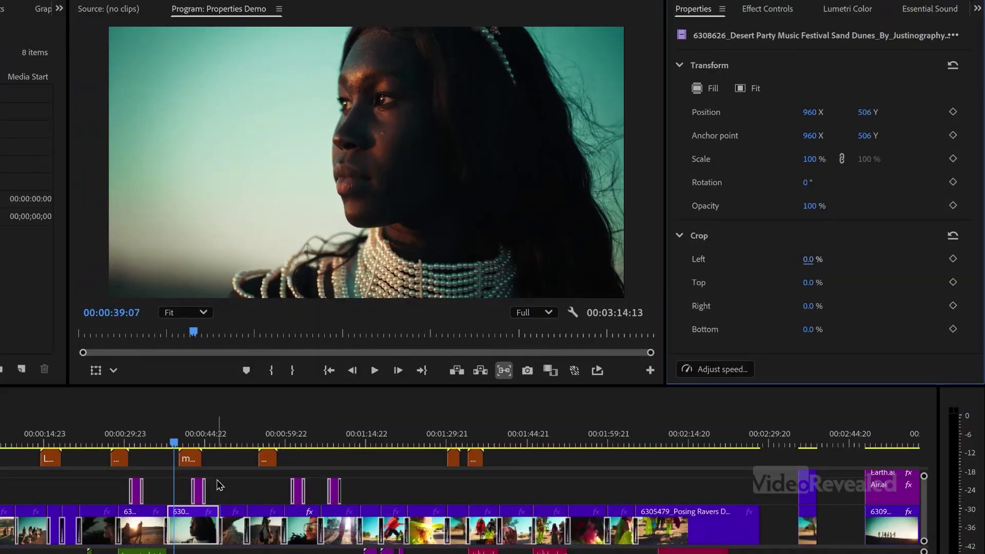
click(187, 458)
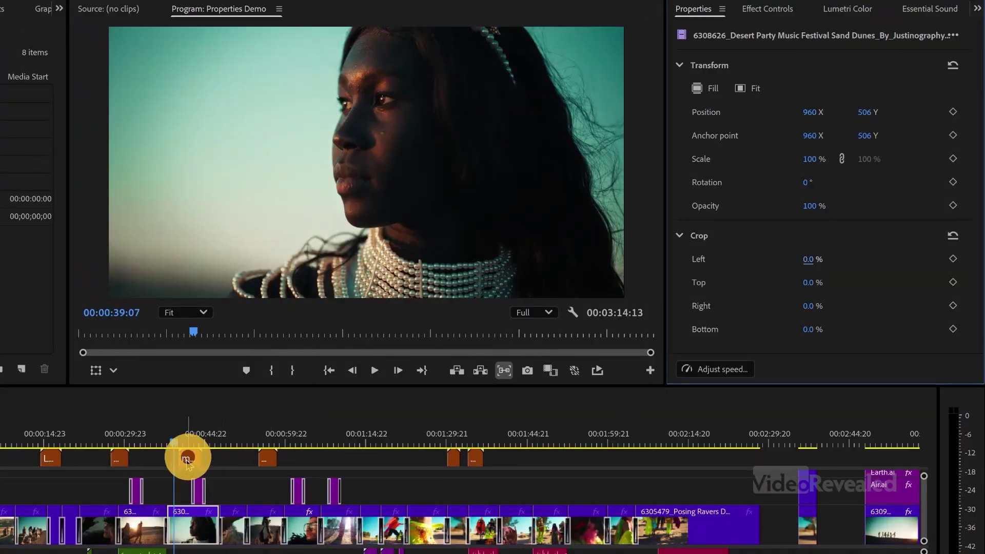
click(119, 455)
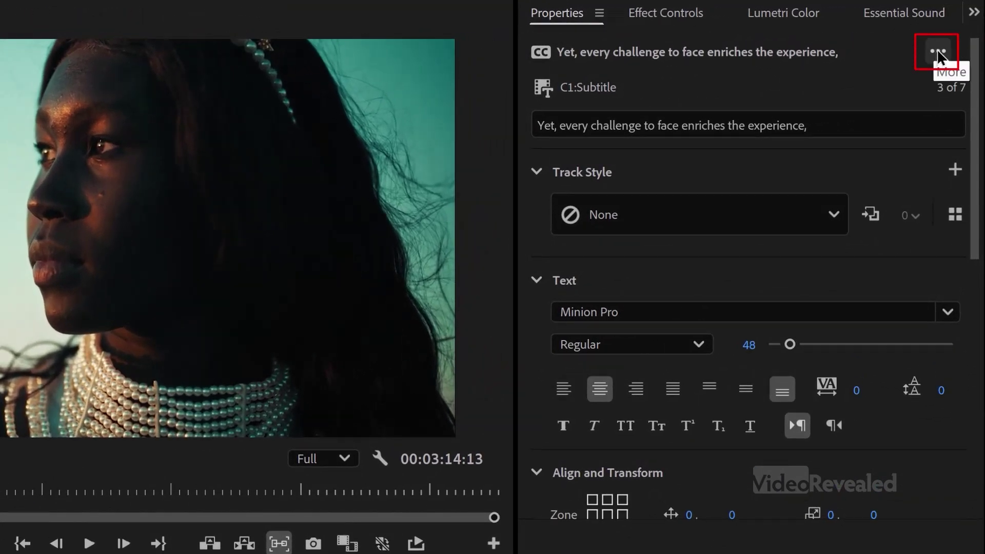
click(938, 52)
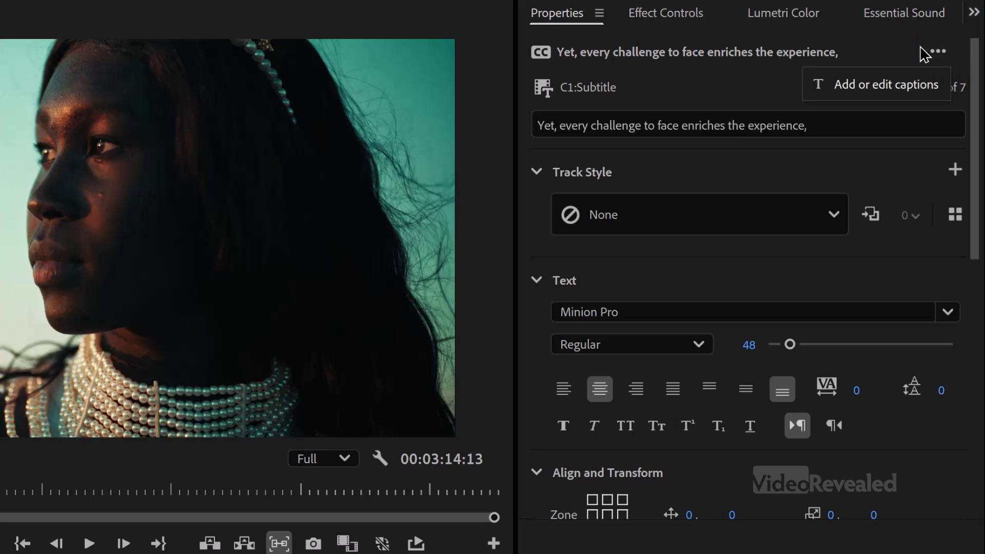
click(895, 50)
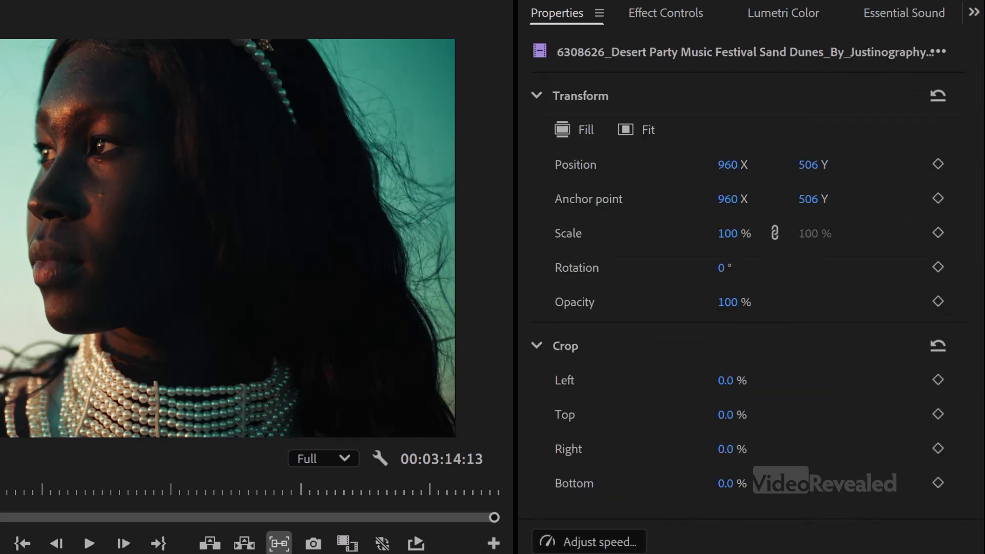
Step: Try the advanced effect controls from the Properties ••• menu, then choose Browse graphics templates
click(939, 52)
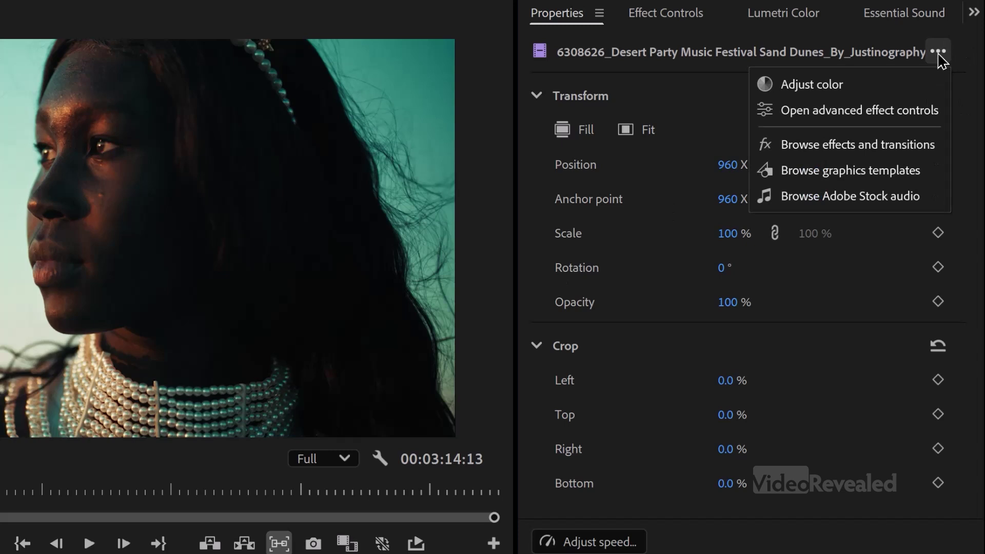
click(880, 119)
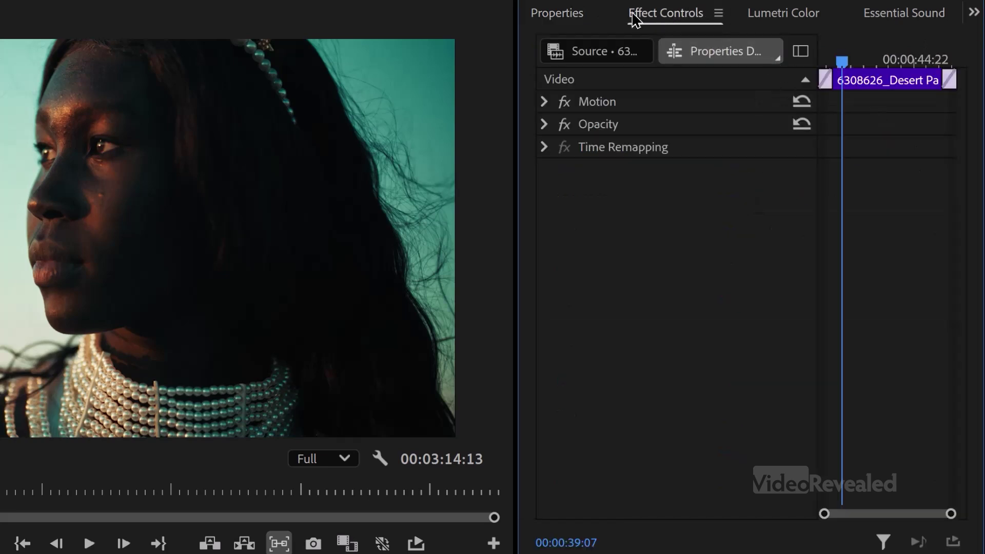
click(573, 18)
click(940, 52)
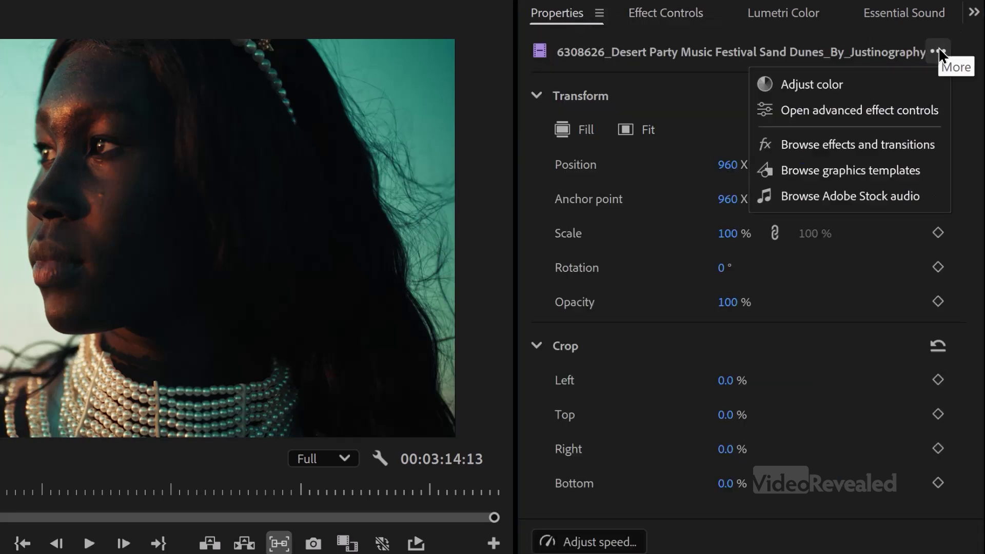
click(891, 175)
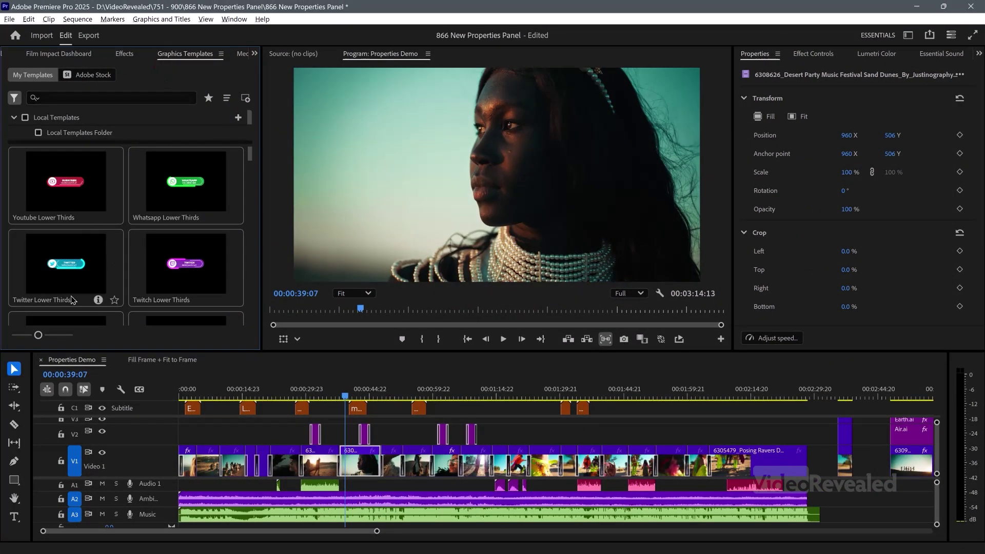
Step: Drag the Tiktok Lower Thirds template onto track V3 and park the playhead over it
scroll(80, 283, down, 1)
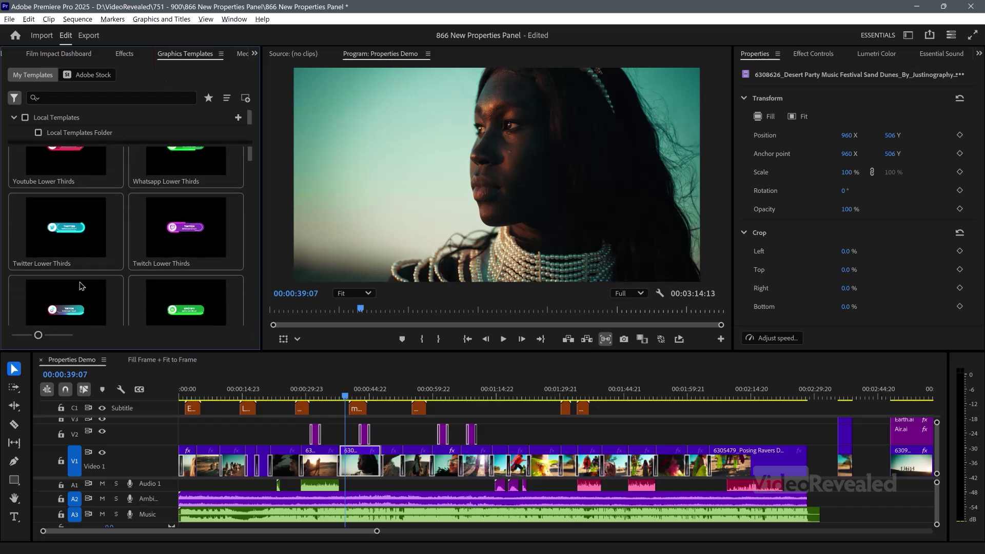
scroll(81, 285, down, 2)
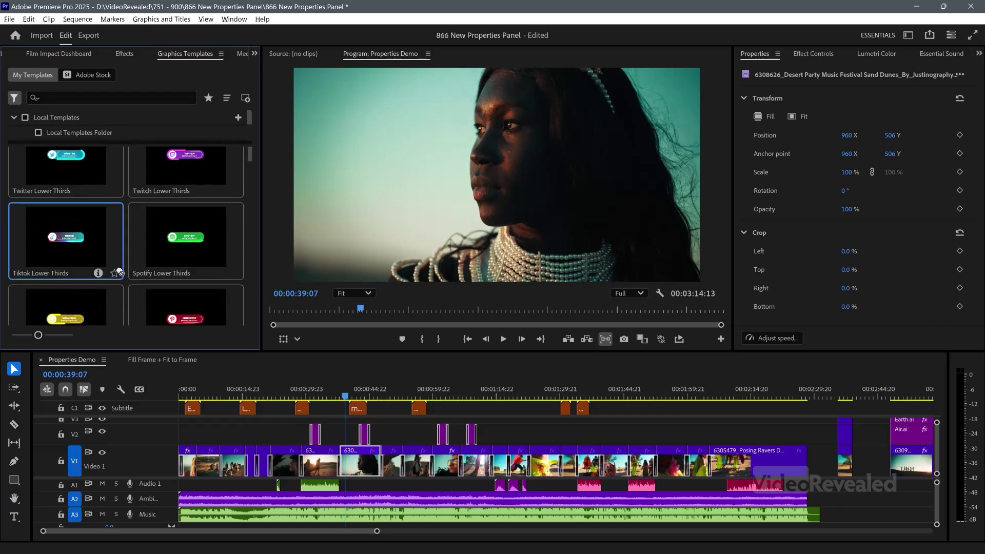
scroll(73, 238, down, 3)
mouse_move(74, 238)
mouse_down()
mouse_move(395, 426)
mouse_move(426, 421)
mouse_move(394, 421)
mouse_up()
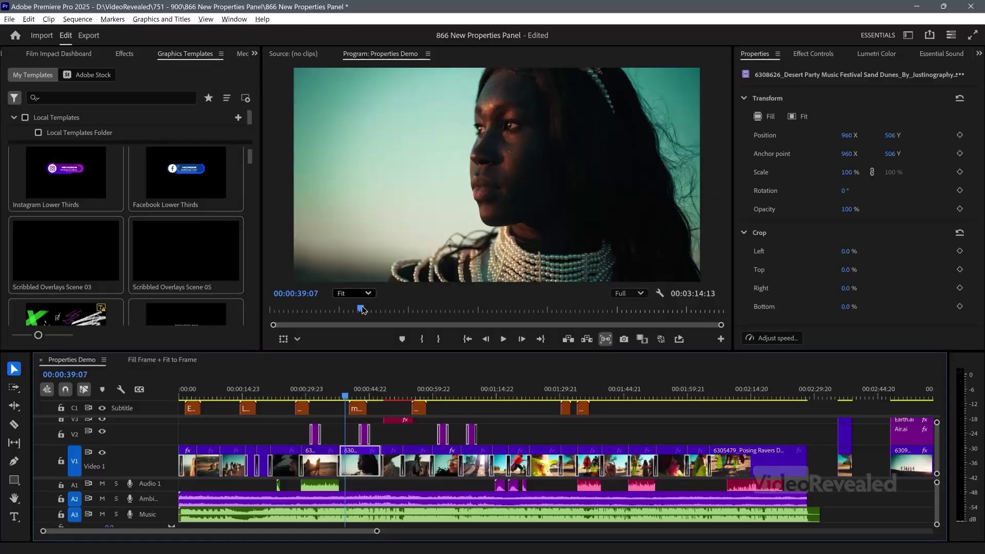
drag(386, 391, 403, 405)
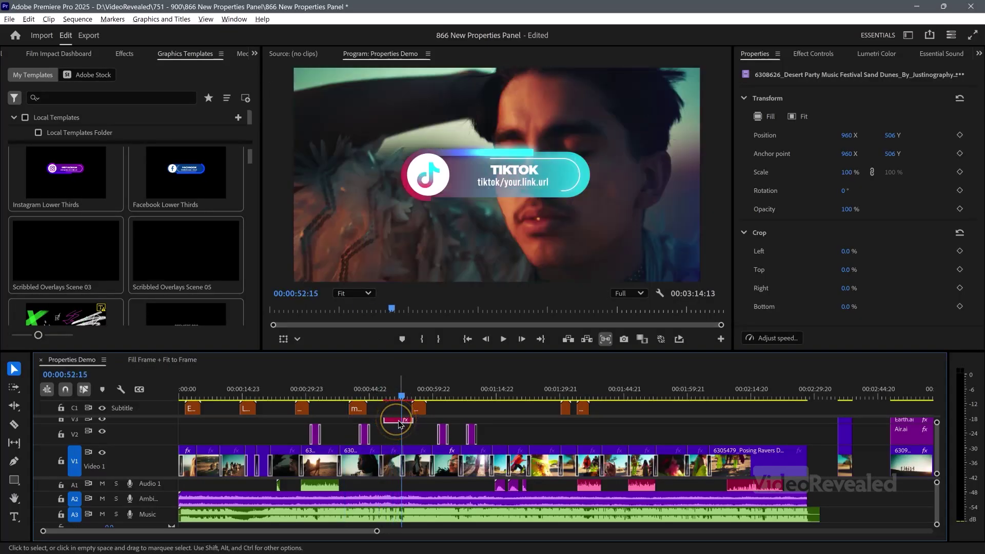
Step: Select the V3 lower third and expand its Text Edits settings in Properties
click(400, 424)
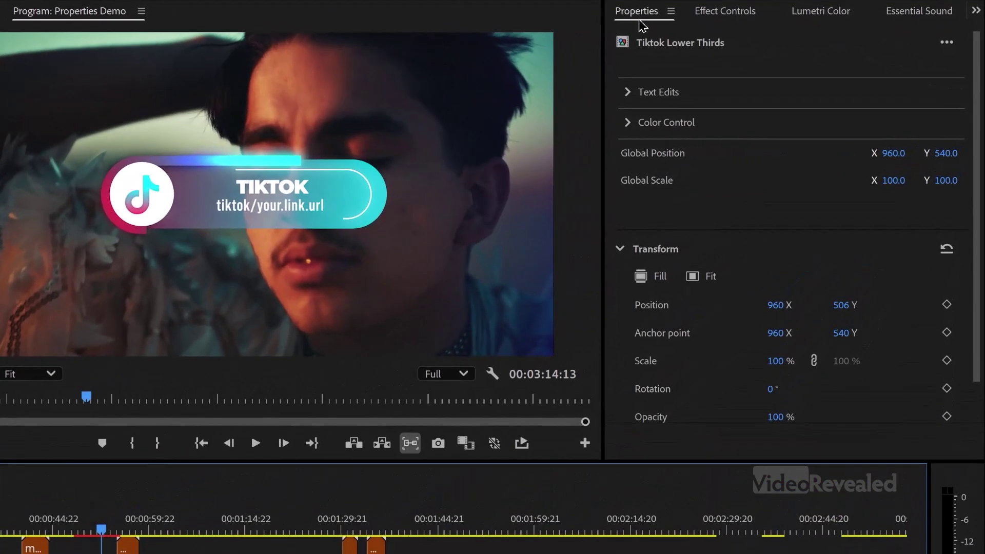
click(637, 94)
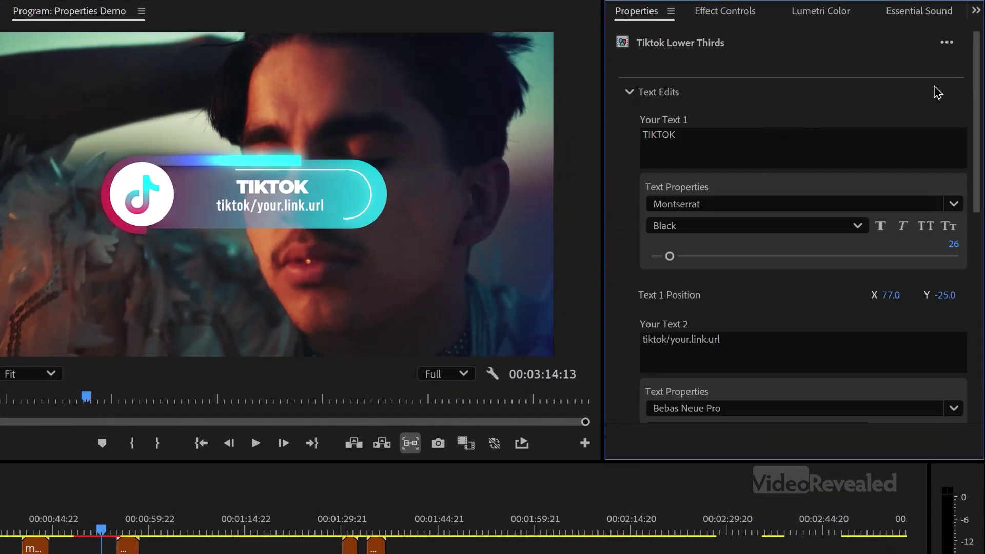
mouse_move(977, 85)
mouse_down()
mouse_move(977, 298)
mouse_move(961, 82)
mouse_up()
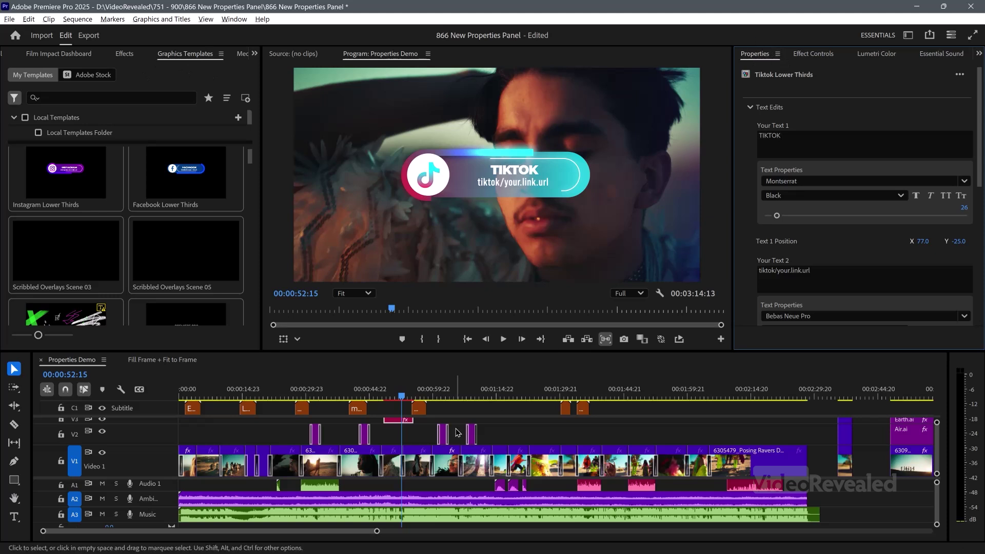
Step: Delete the Tiktok lower third clip from track V3
click(397, 421)
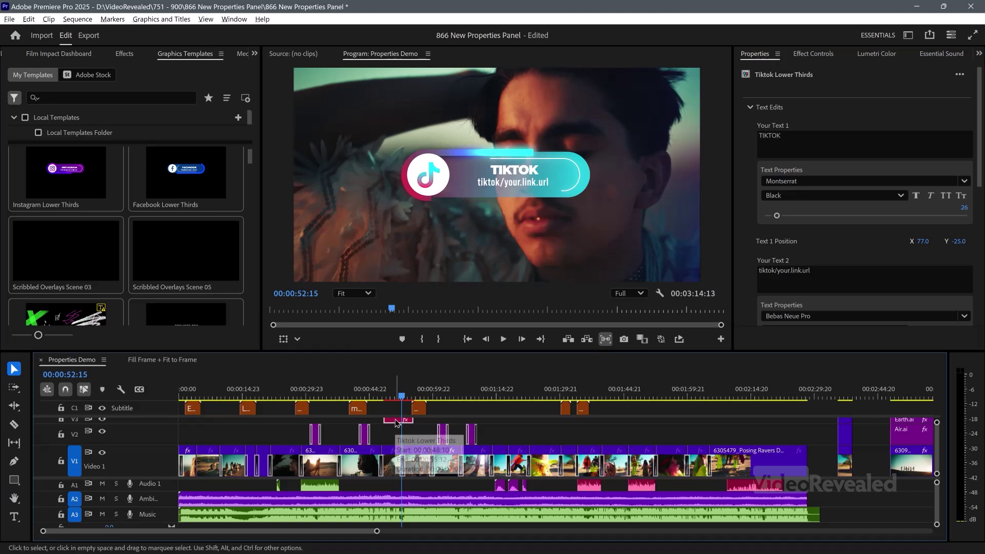
key(Delete)
drag(402, 396, 399, 394)
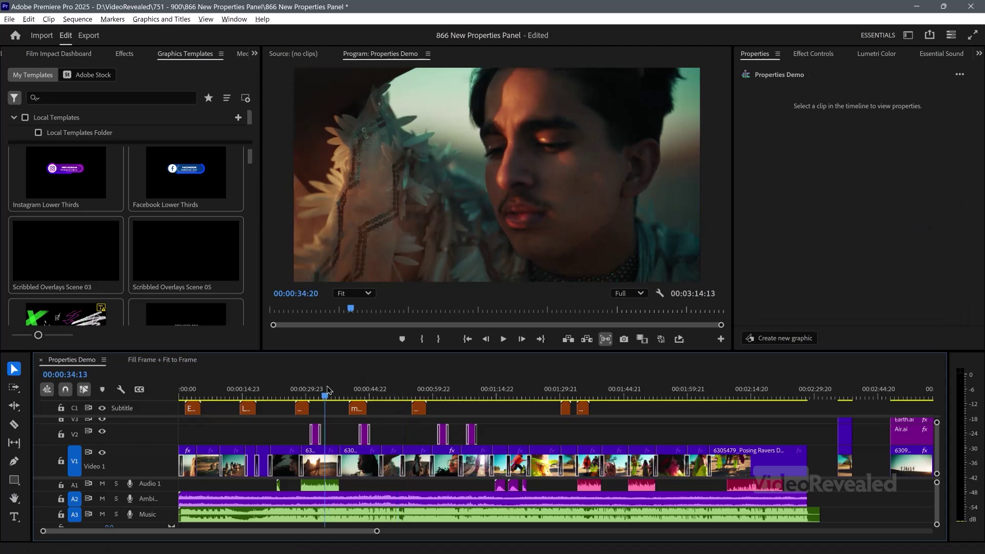
Step: Select the Fearless exploration title on V2 and scrub between roughly 16 and 42 seconds
drag(327, 391, 317, 393)
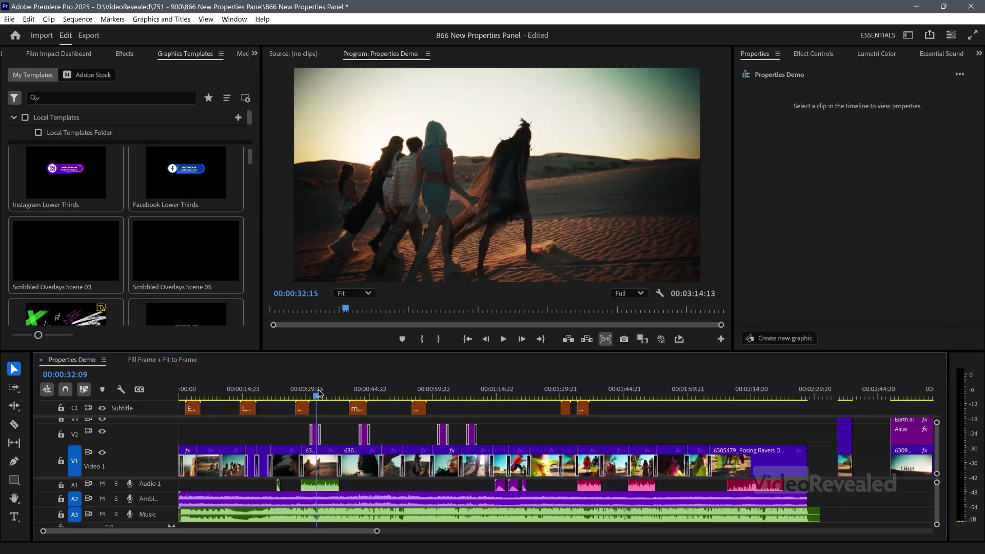
click(316, 435)
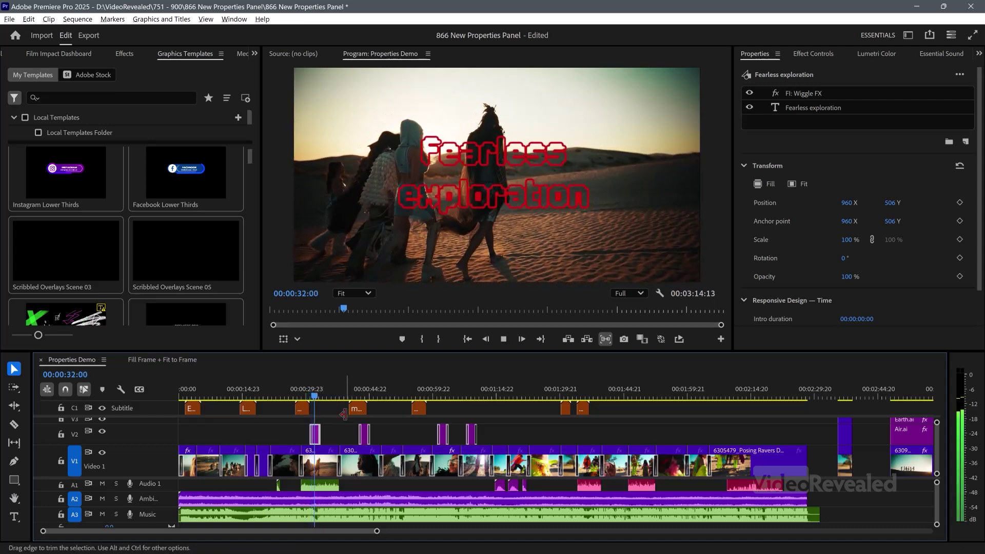
click(359, 395)
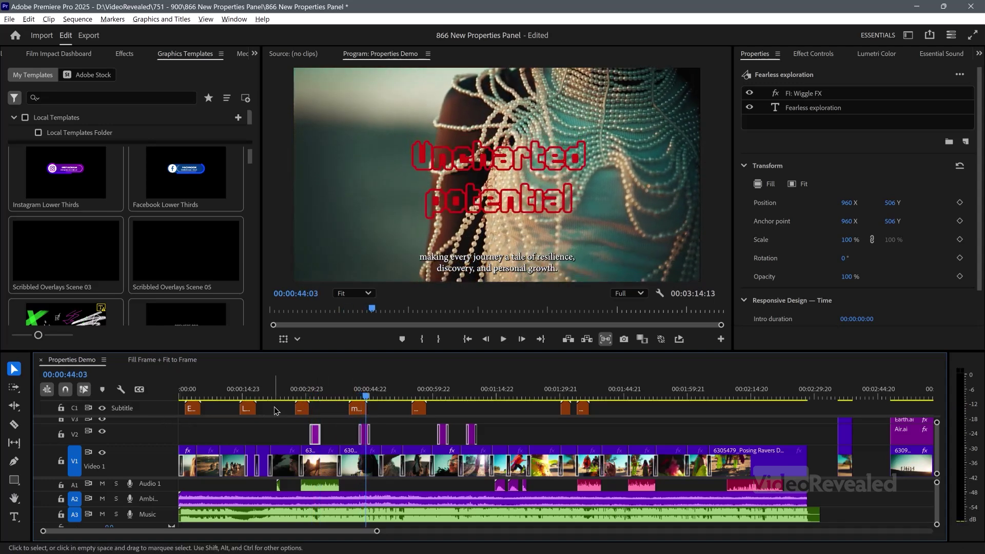
click(358, 395)
click(312, 393)
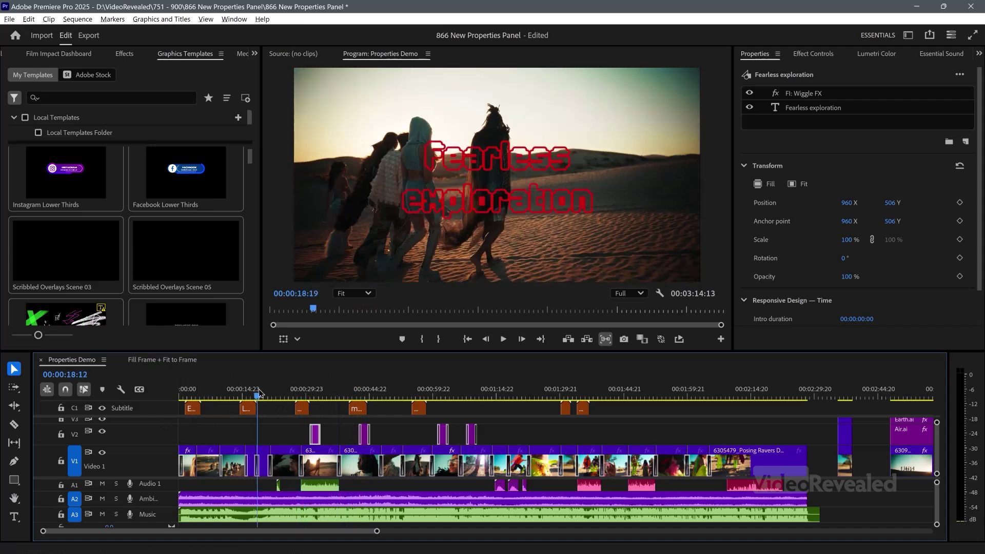
drag(260, 393, 251, 394)
Step: Turn off the Subtitle track's visibility and play back from about 41 seconds
click(102, 408)
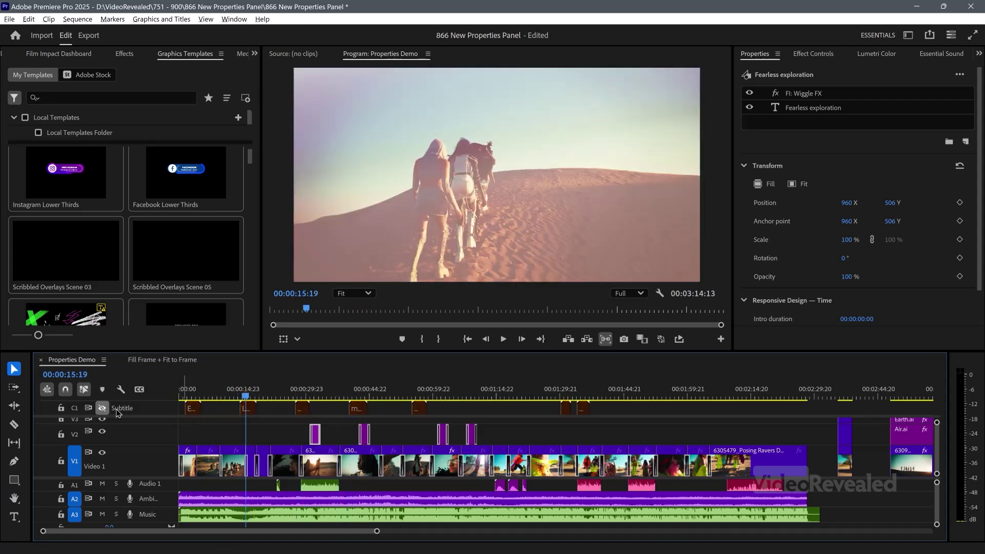
click(354, 394)
key(space)
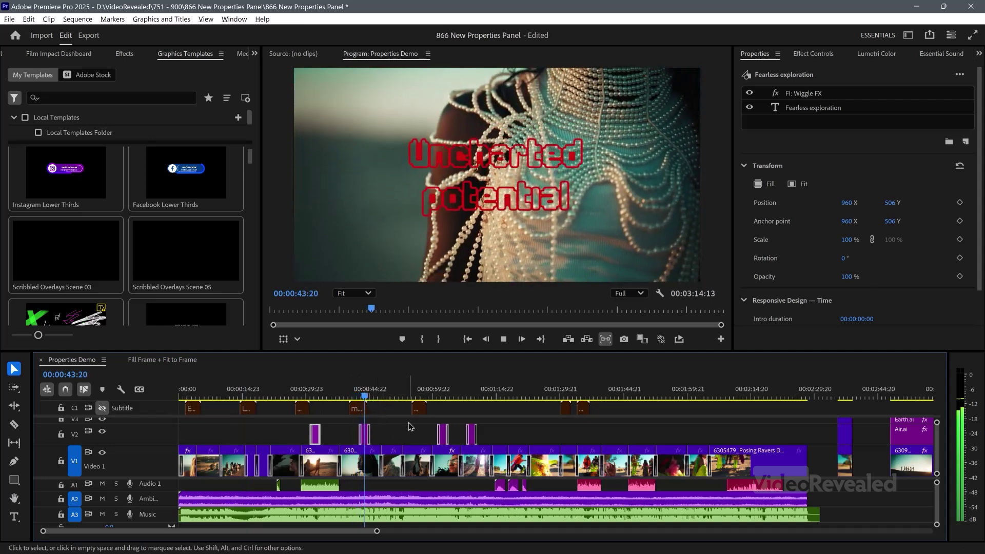
drag(442, 392, 318, 399)
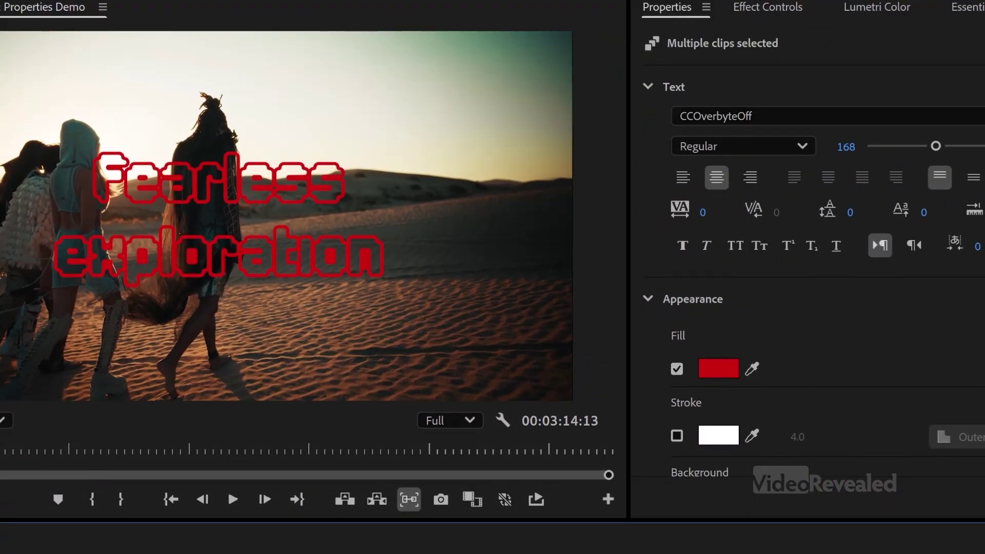
Step: Change the V2 titles' font to Westsac
scroll(813, 257, down, 4)
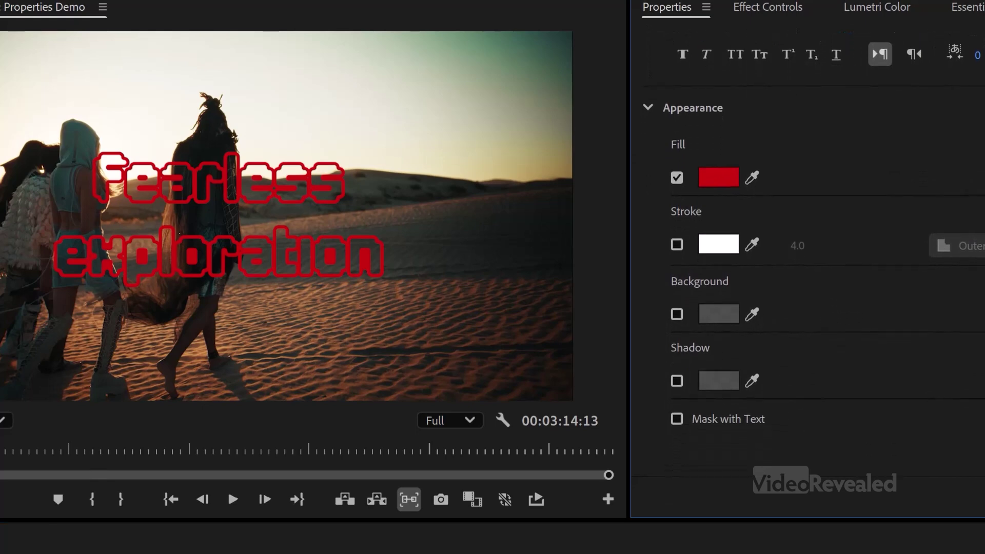
scroll(814, 256, up, 5)
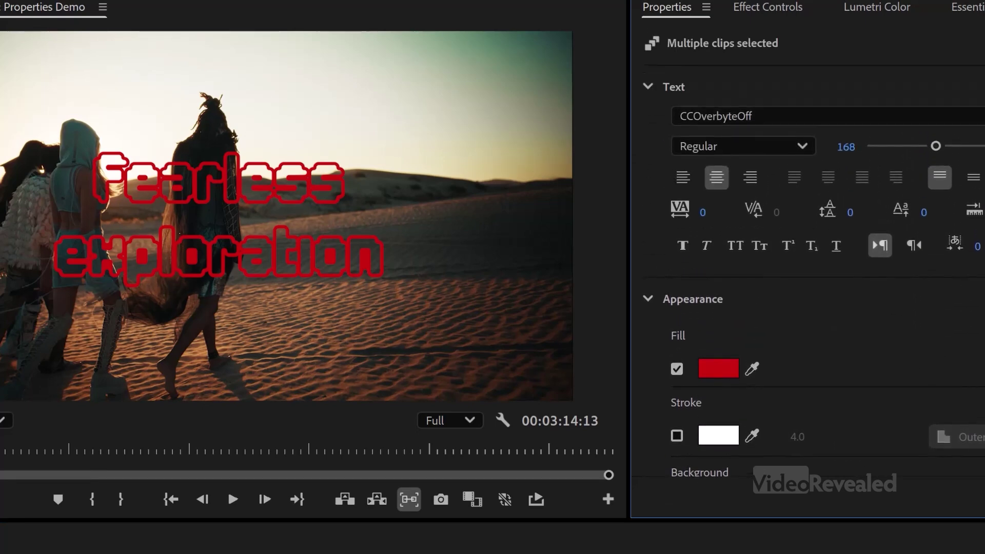
click(807, 107)
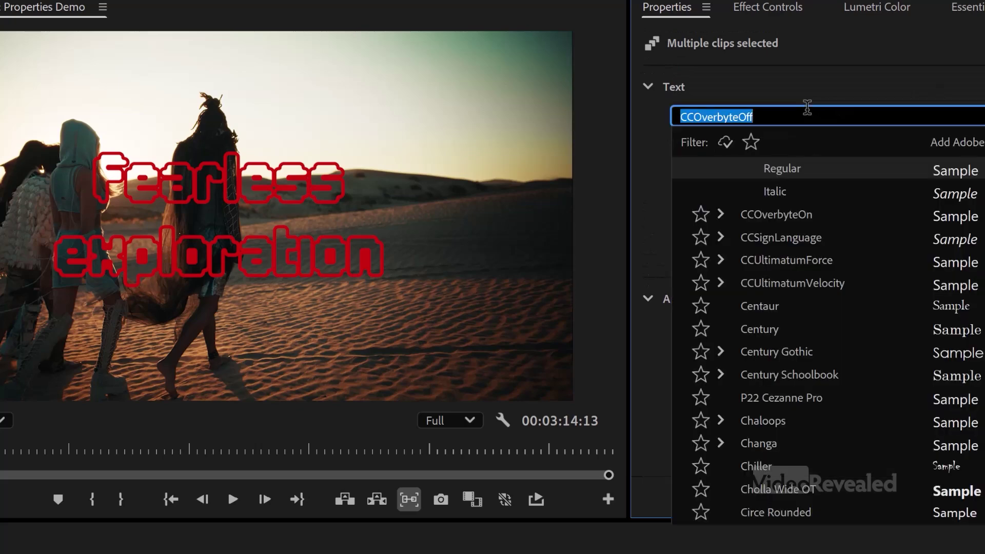
text(w)
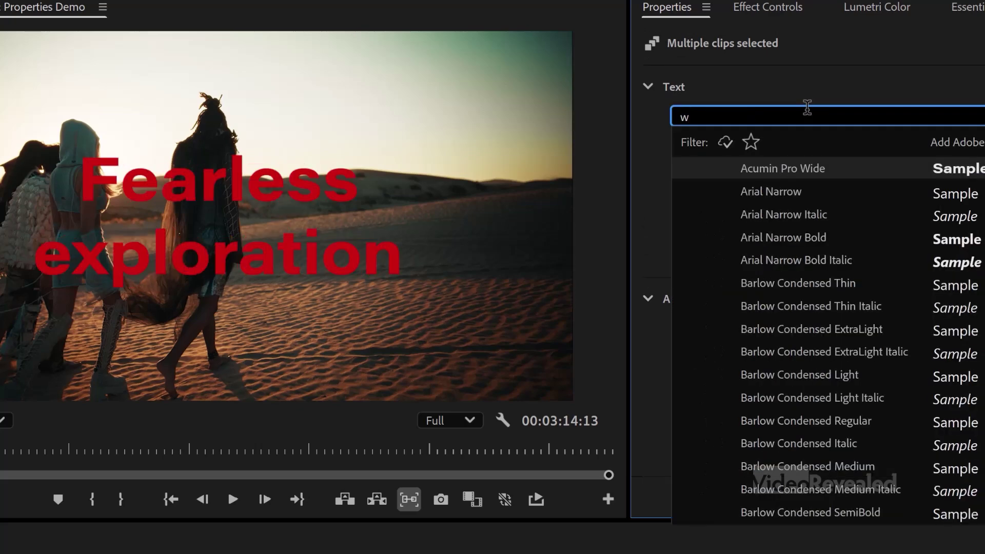
text(es)
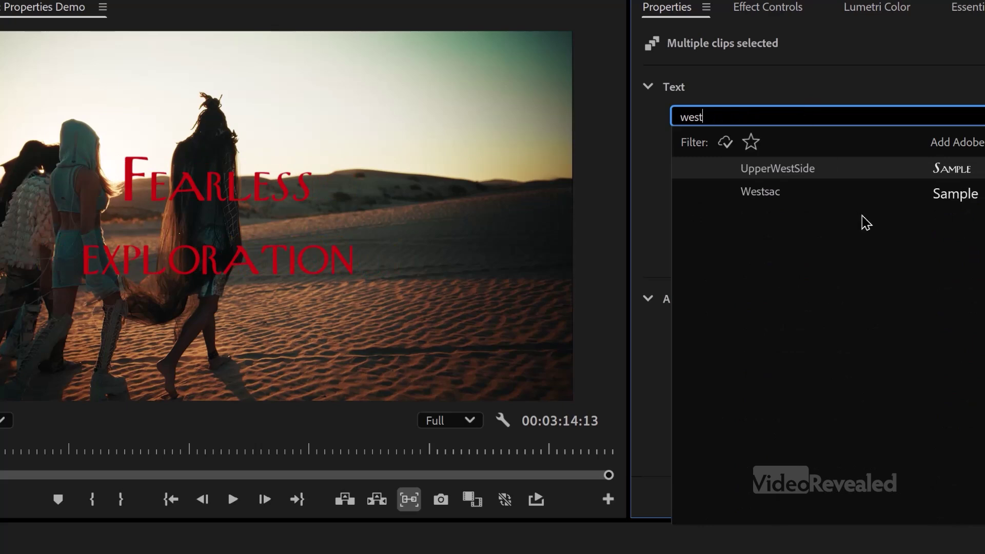
text(t)
click(760, 193)
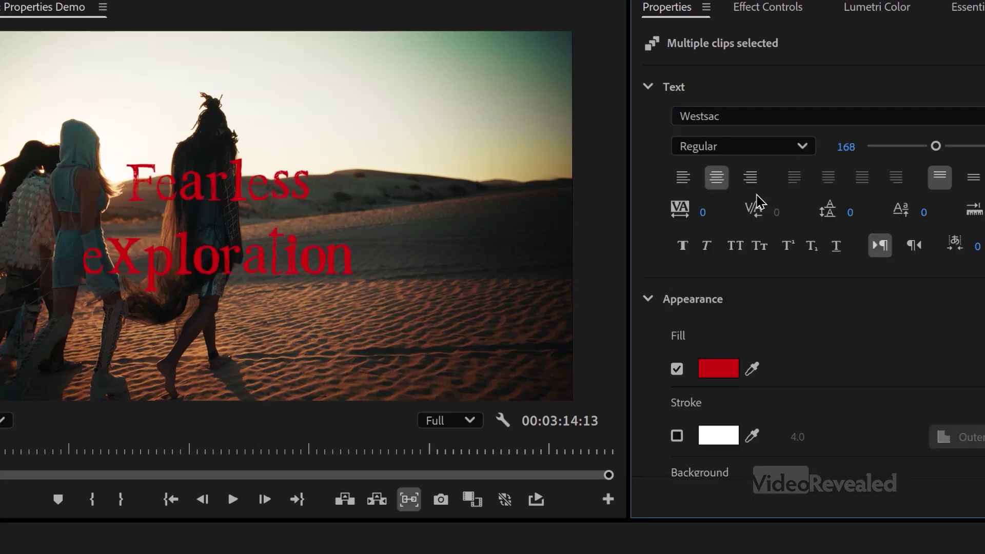
Step: Change the titles' fill colour from red to bright yellow and preview further along
click(735, 374)
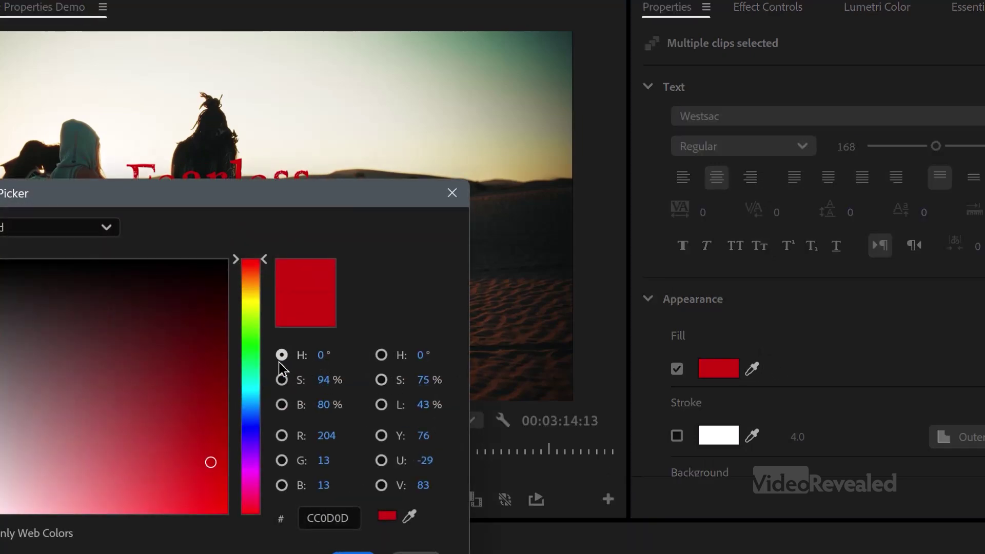
drag(261, 359, 258, 302)
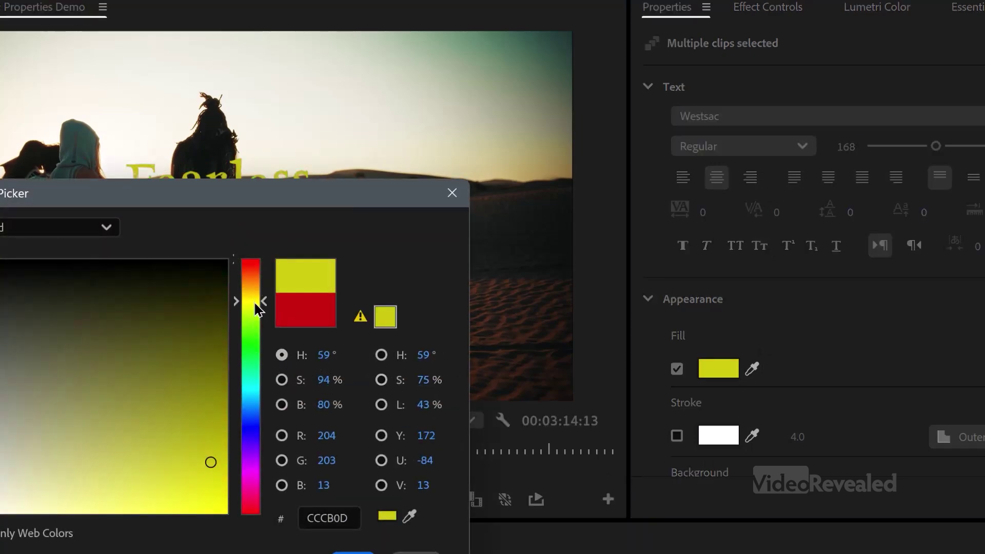
drag(221, 492, 237, 541)
click(353, 553)
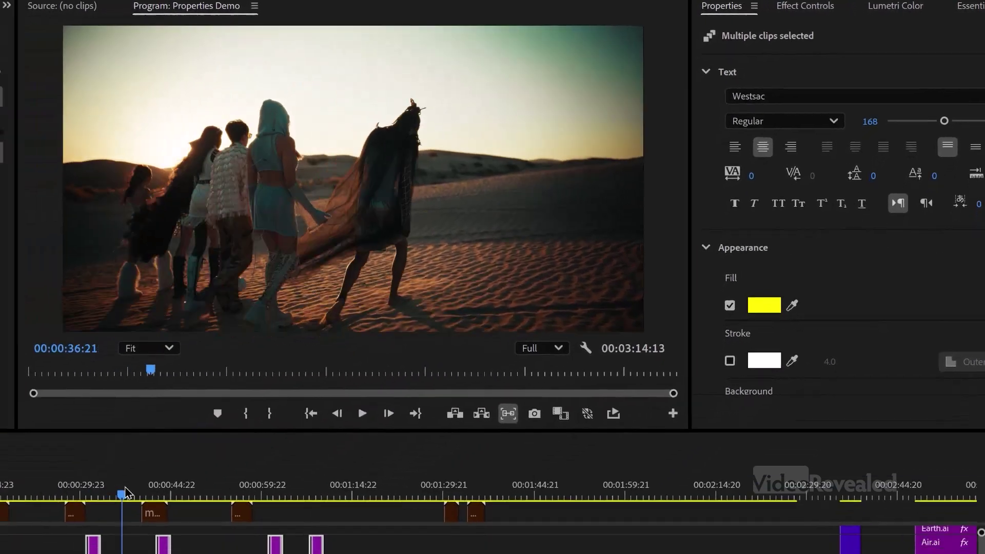
drag(125, 494, 356, 467)
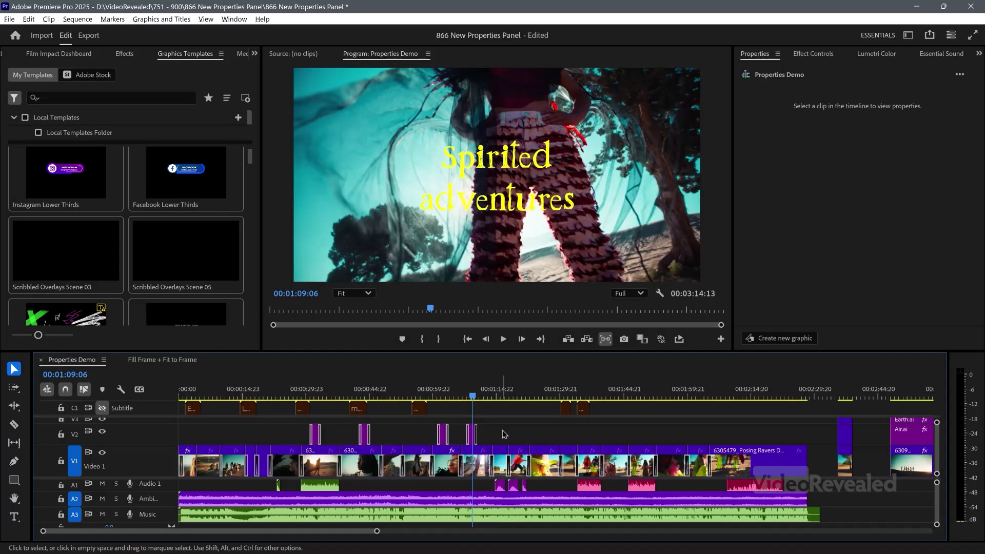
Step: Select the Ambience clip with the other audio clips and edit their shared Volume value
click(398, 500)
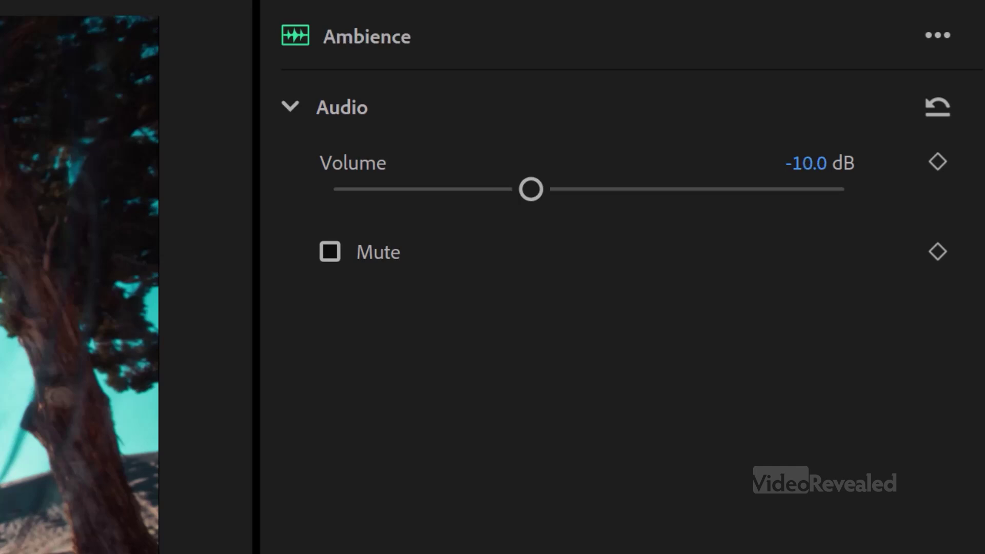
click(826, 173)
Step: Enter -10 dB as the shared volume, then deselect and reselect all the clips
text(-1)
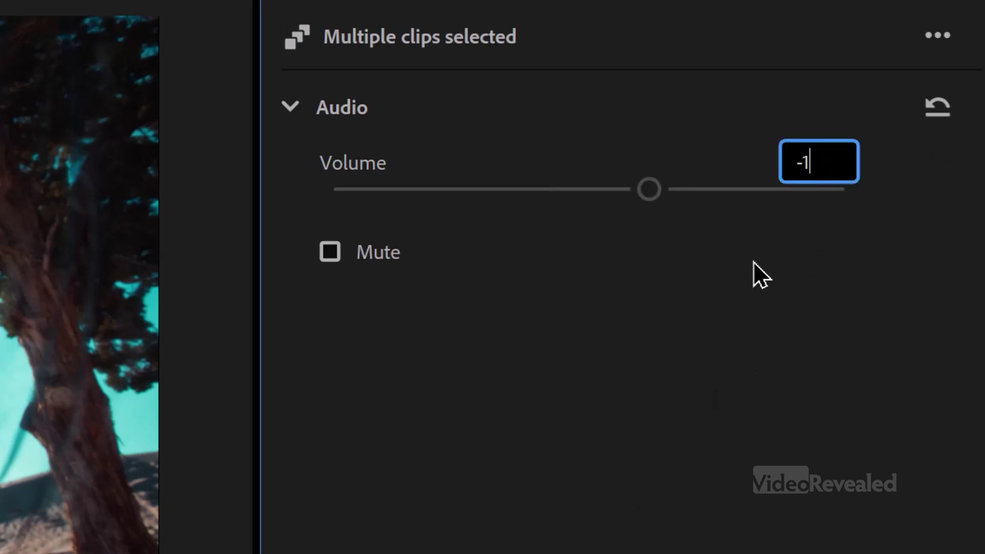
text(0)
key(Return)
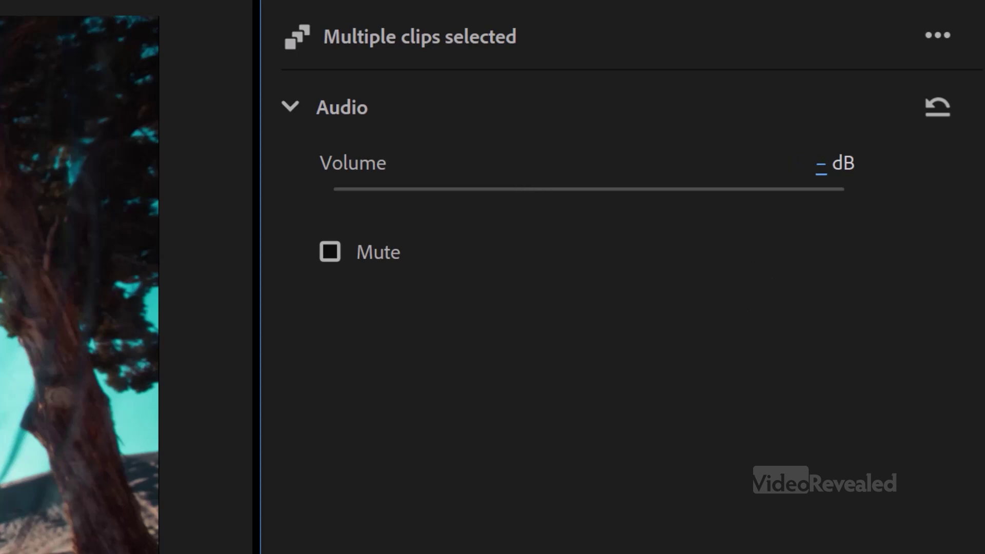
key(ctrl+shift+a)
key(ctrl+a)
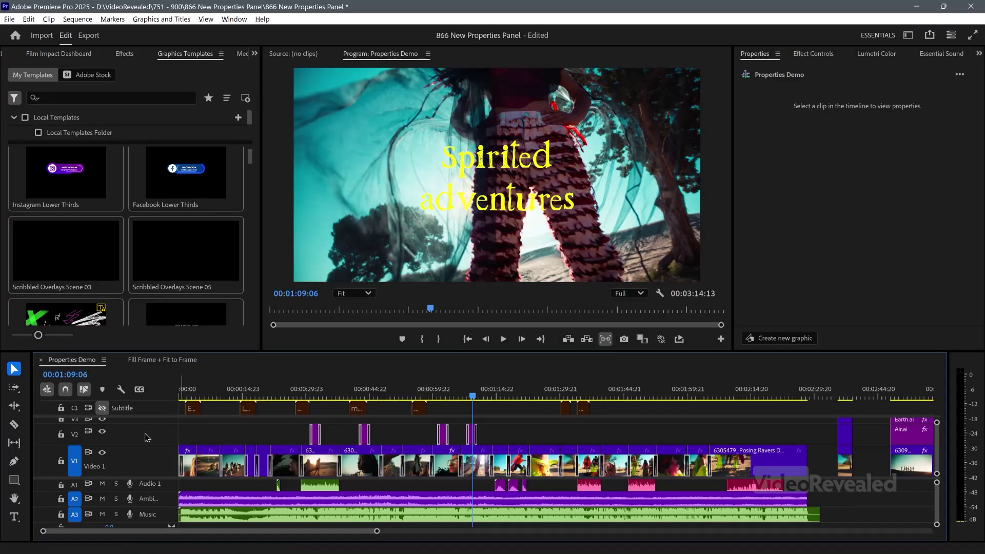
Step: Shrink the video tracks with Ctrl+minus and park the playhead at 00:02:37:16
key(ctrl+minus)
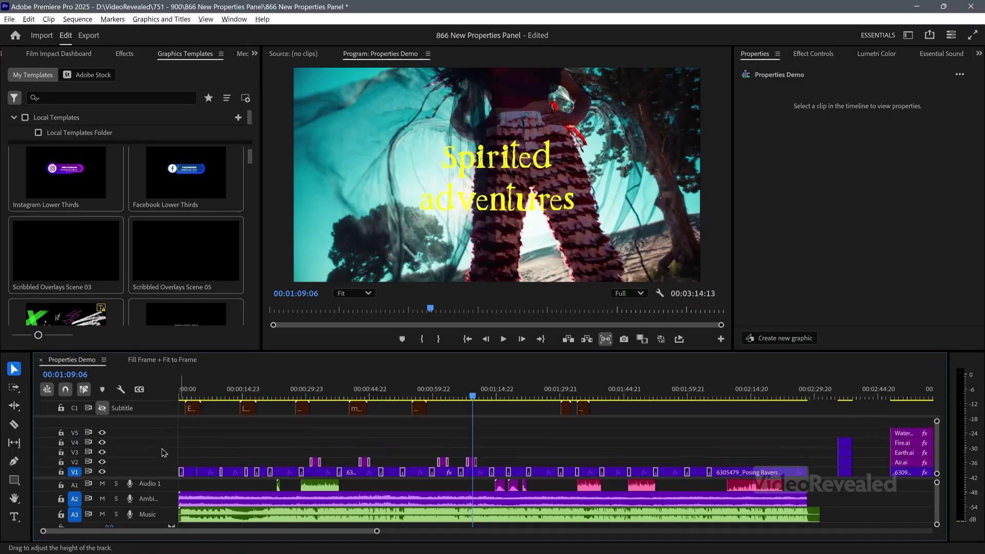
click(847, 395)
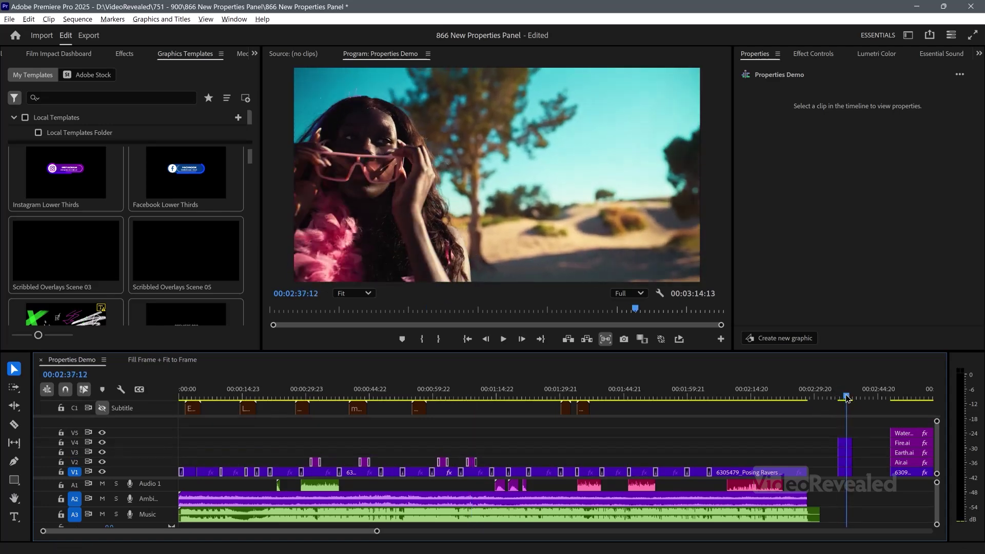
drag(847, 398, 849, 397)
Step: Marquee-select the four stacked dancer clips, zoom in on them with =, then deselect
drag(867, 430, 844, 489)
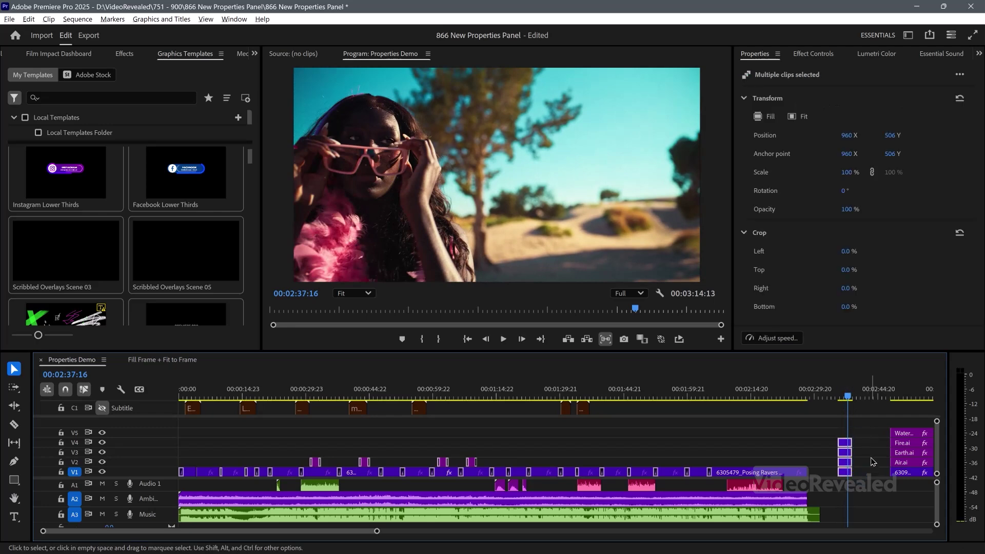
scroll(872, 461, down, 3)
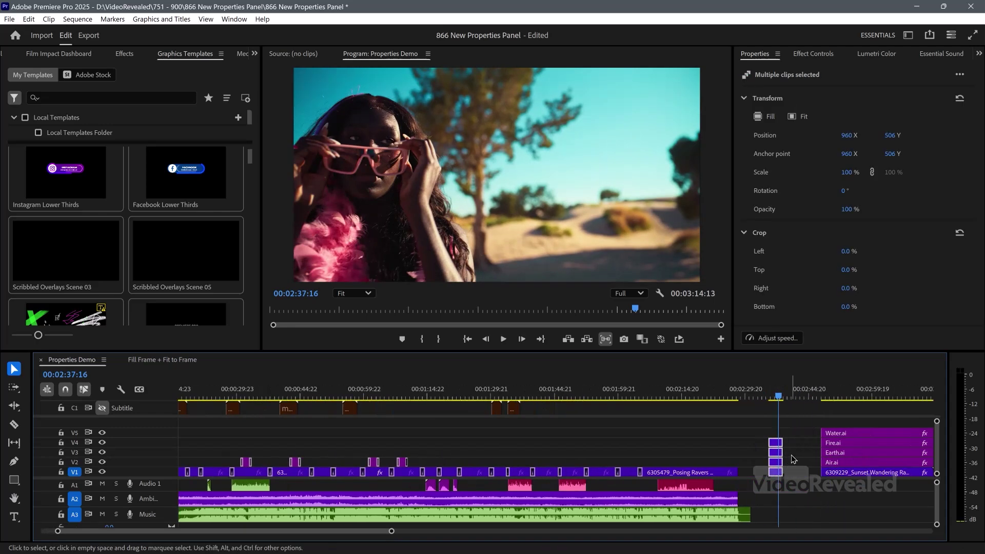
key(=)
key(=)
key(=)
key(=)
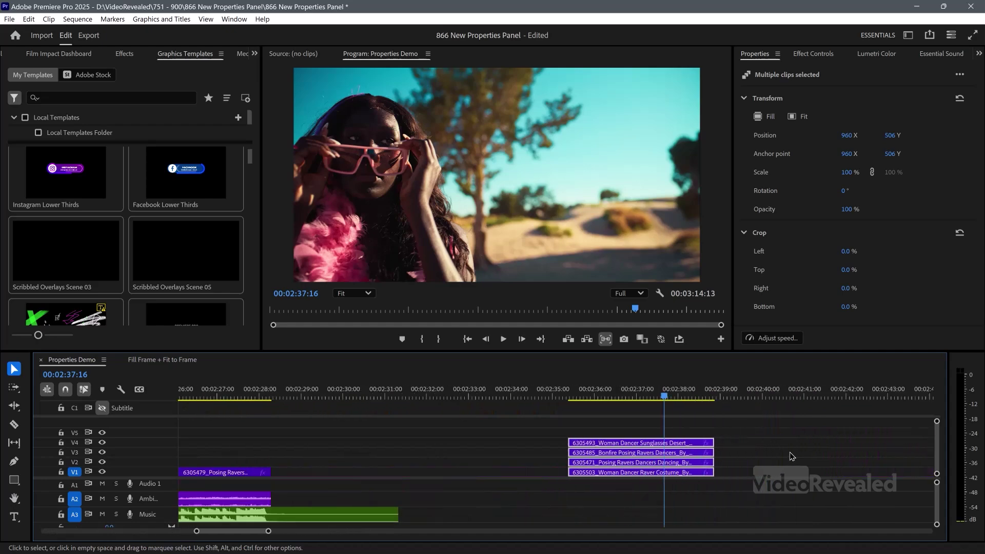
scroll(793, 456, down, 5)
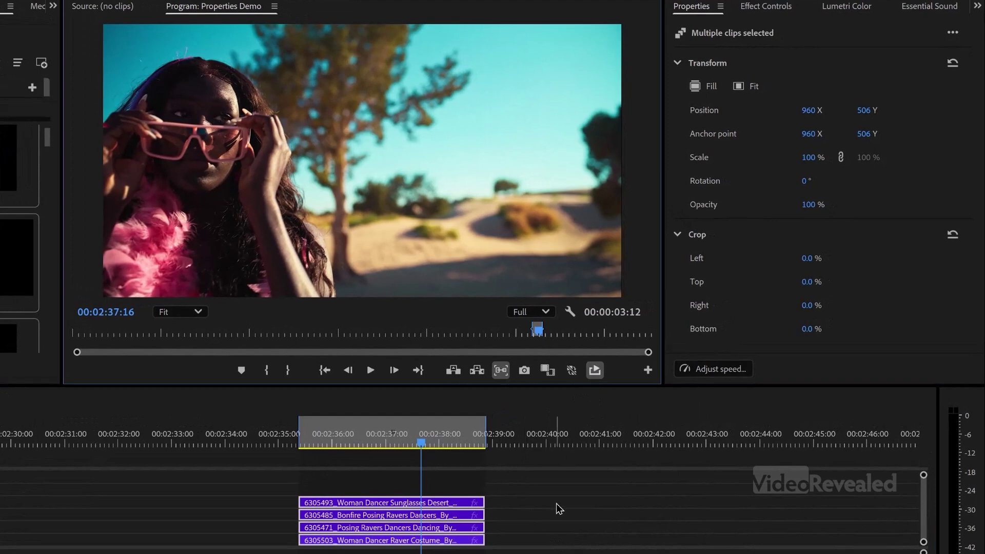
click(562, 489)
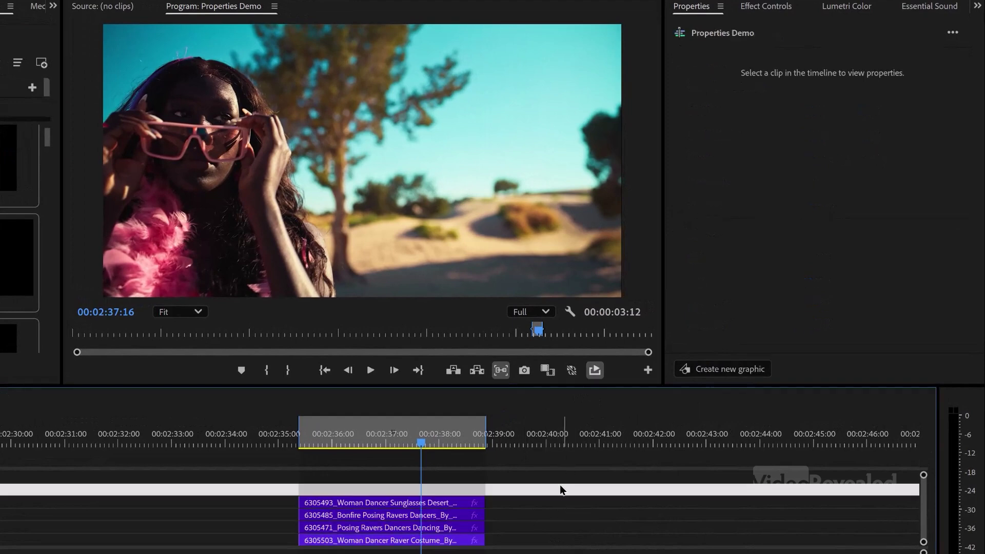
Step: Marquee-select the four stacked dancer clips and set their shared Scale to 50%
click(387, 505)
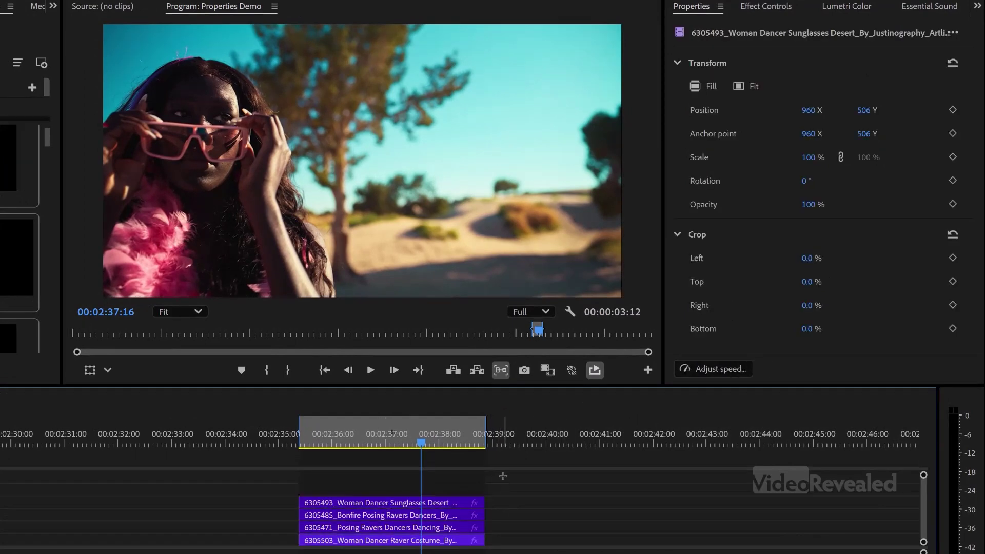
drag(504, 475, 458, 551)
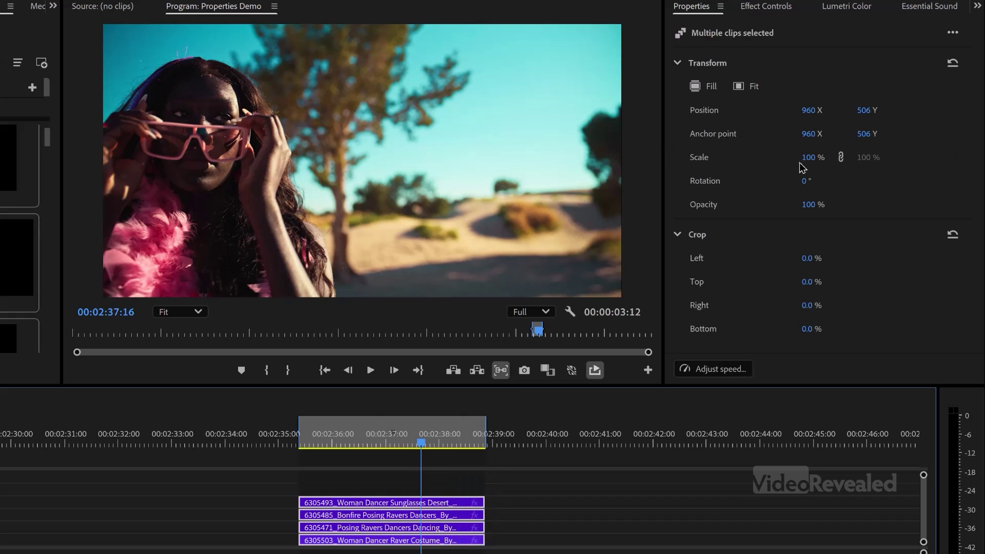
drag(808, 157, 781, 160)
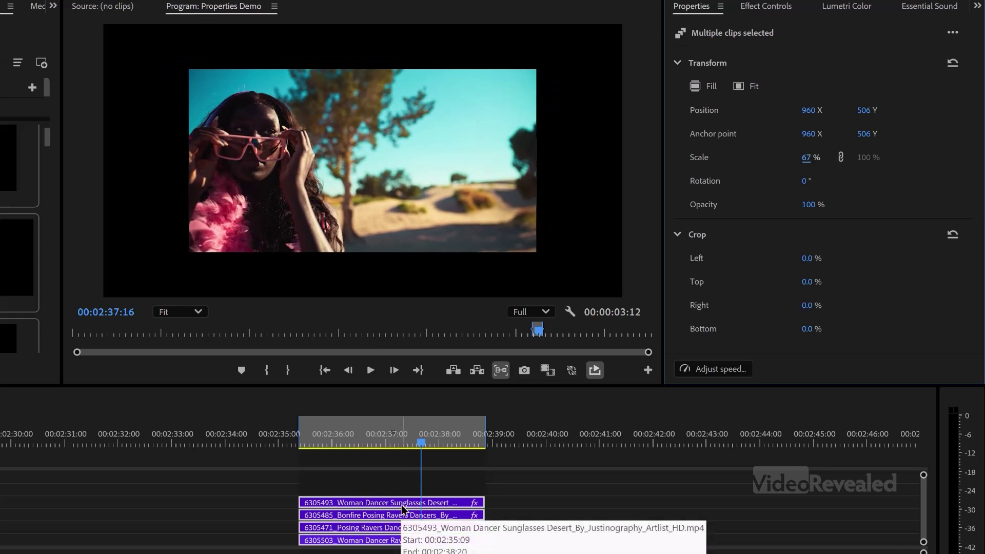
click(812, 161)
text(50)
key(Return)
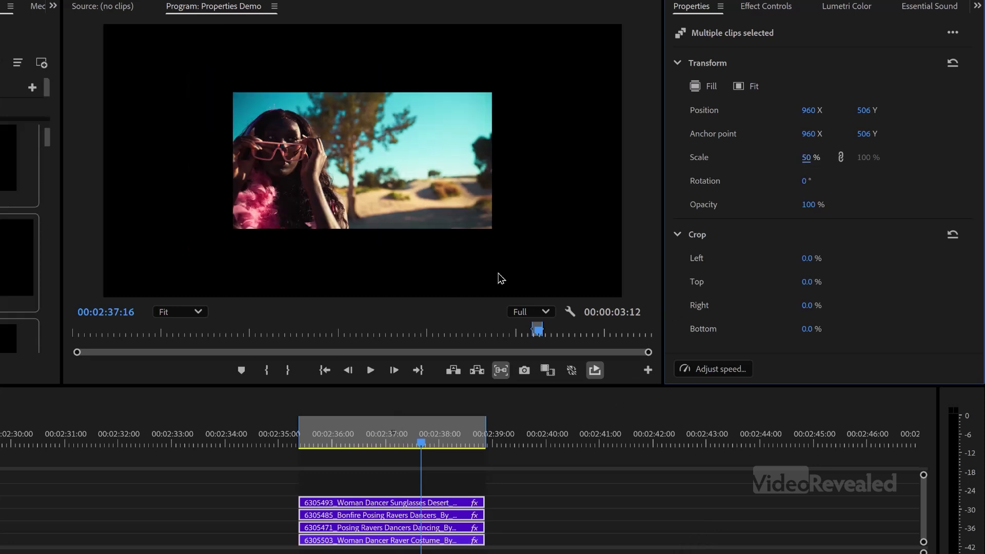
click(536, 490)
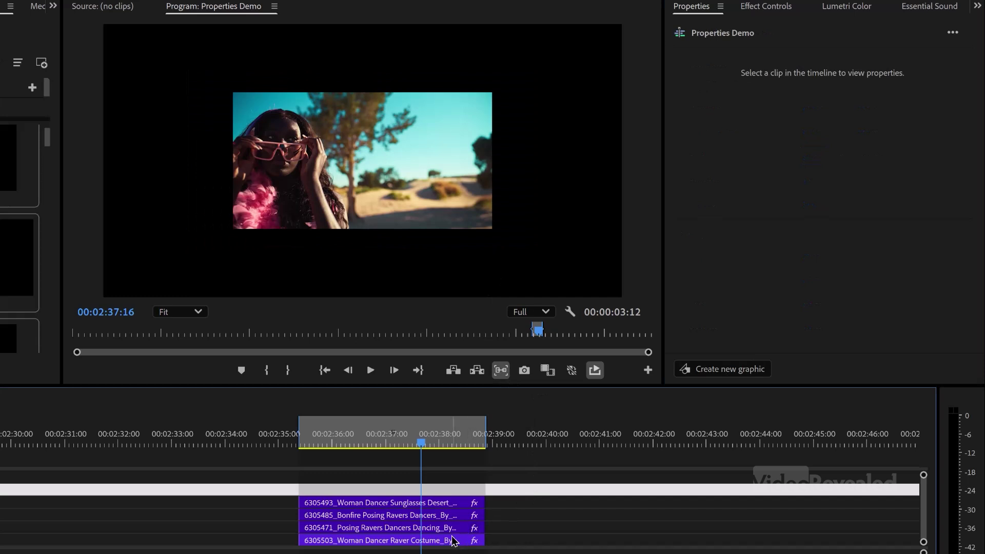
click(429, 504)
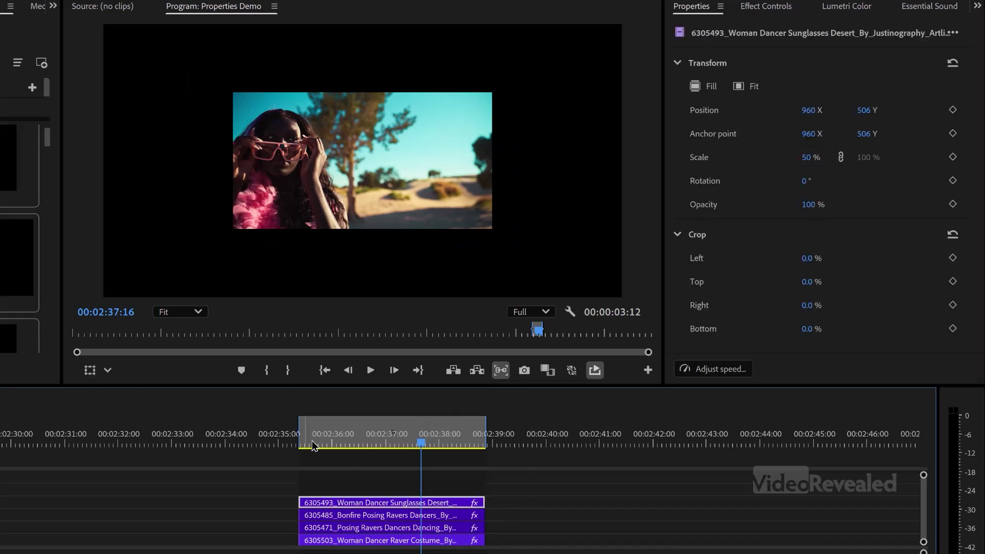
Step: Show preview transform handles and move the sunglasses and bonfire clips to the top-left and top-right quadrants
click(107, 370)
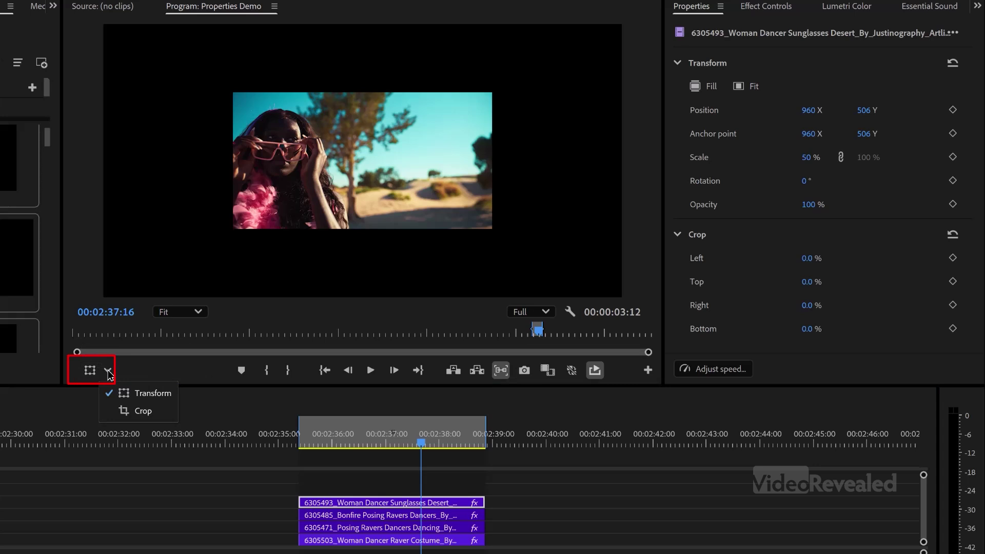
click(153, 398)
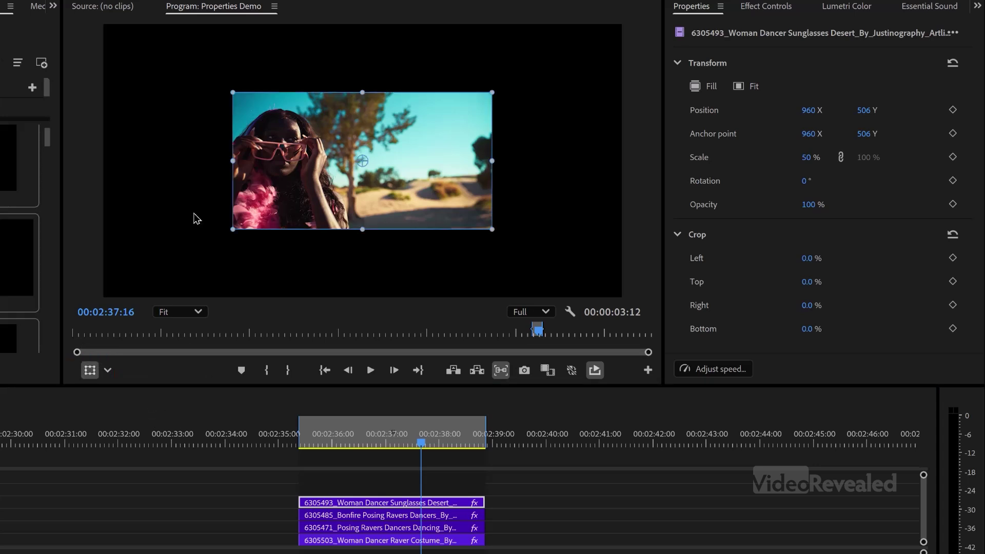
drag(321, 180, 193, 111)
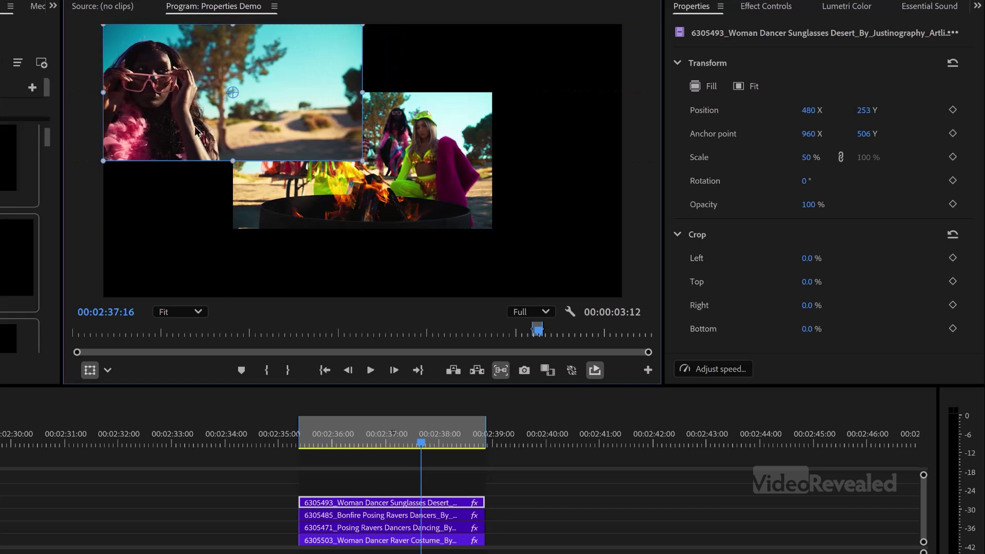
drag(347, 216, 547, 134)
Step: With snapping on, move the Posing Ravers and yellow-clothed clips into the bottom-left and bottom-right quadrants
click(426, 208)
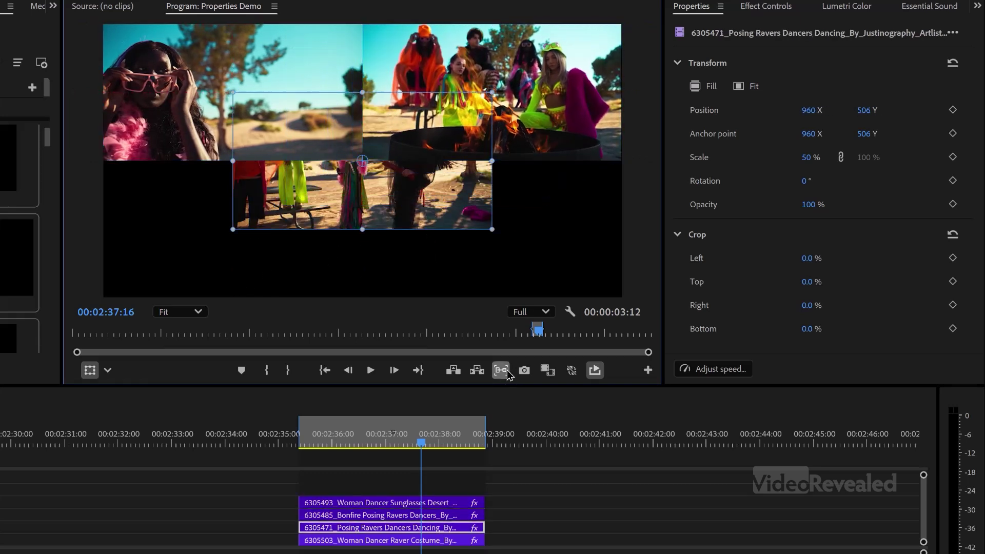
click(499, 371)
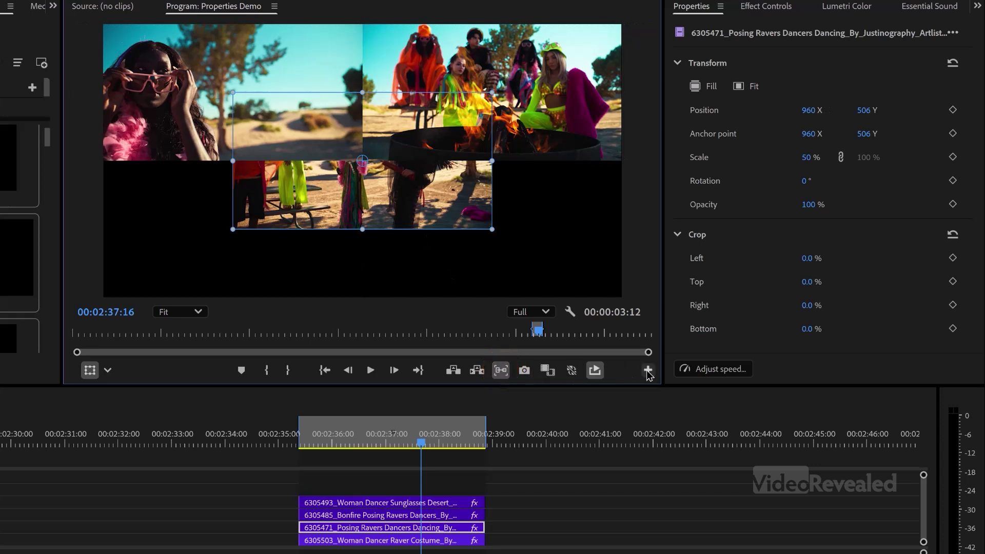
click(648, 371)
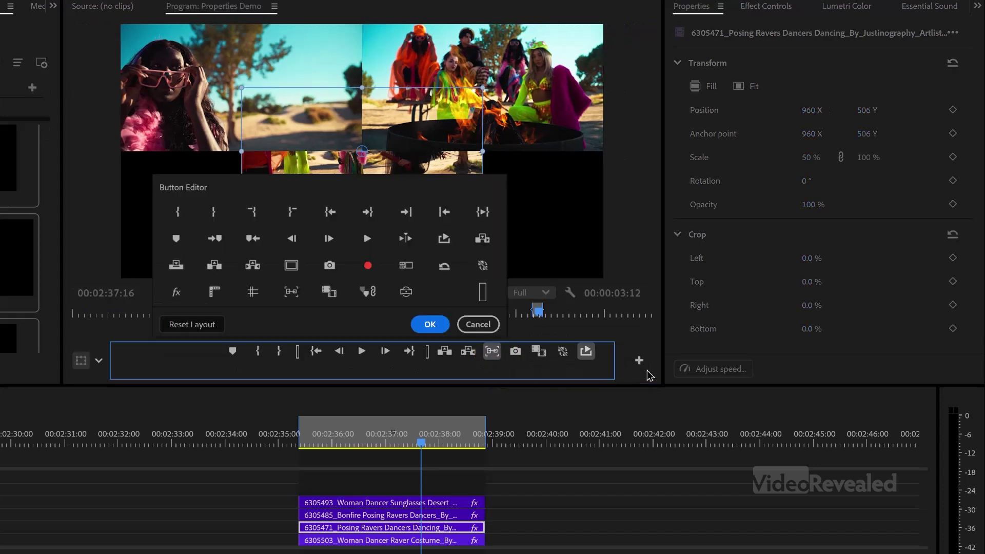
click(478, 325)
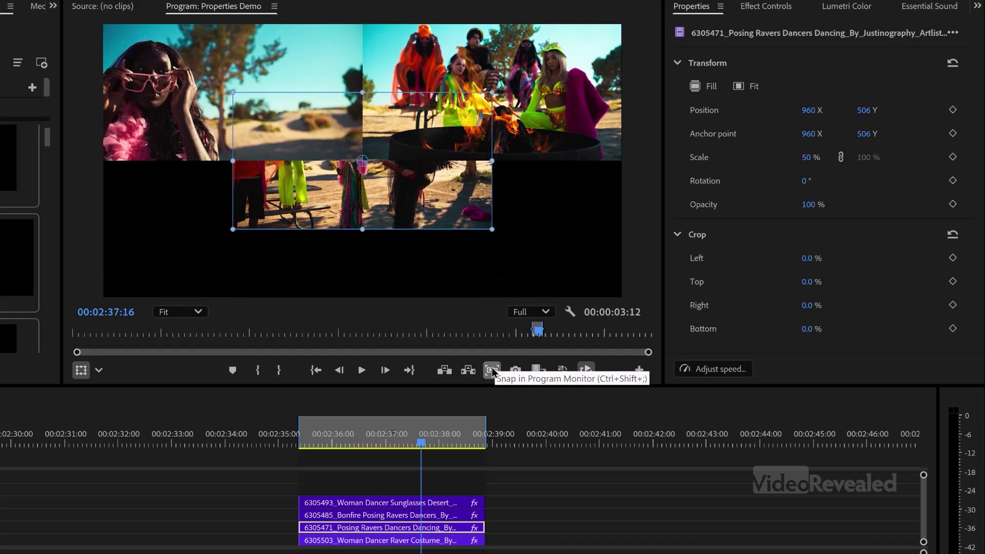
drag(414, 198, 283, 265)
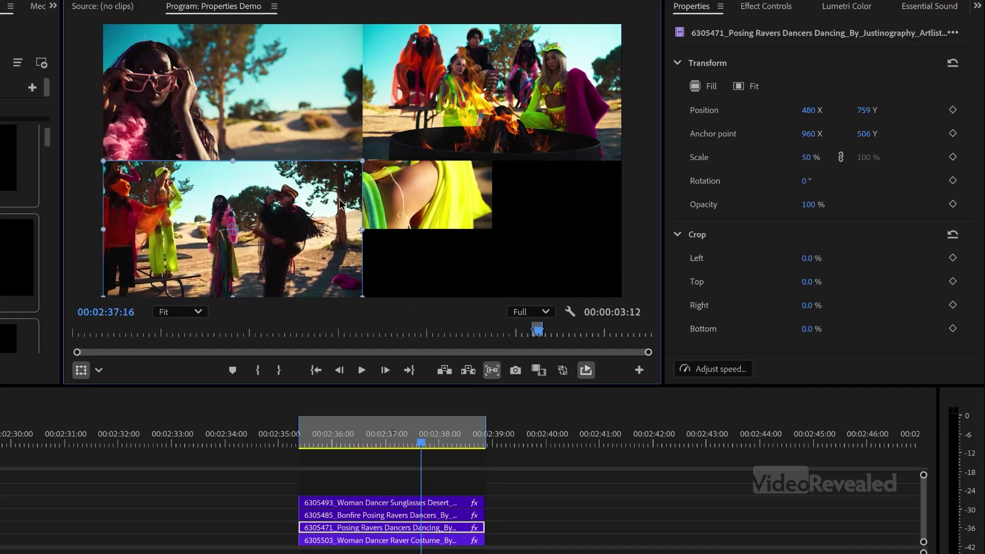
click(439, 211)
drag(463, 202, 545, 261)
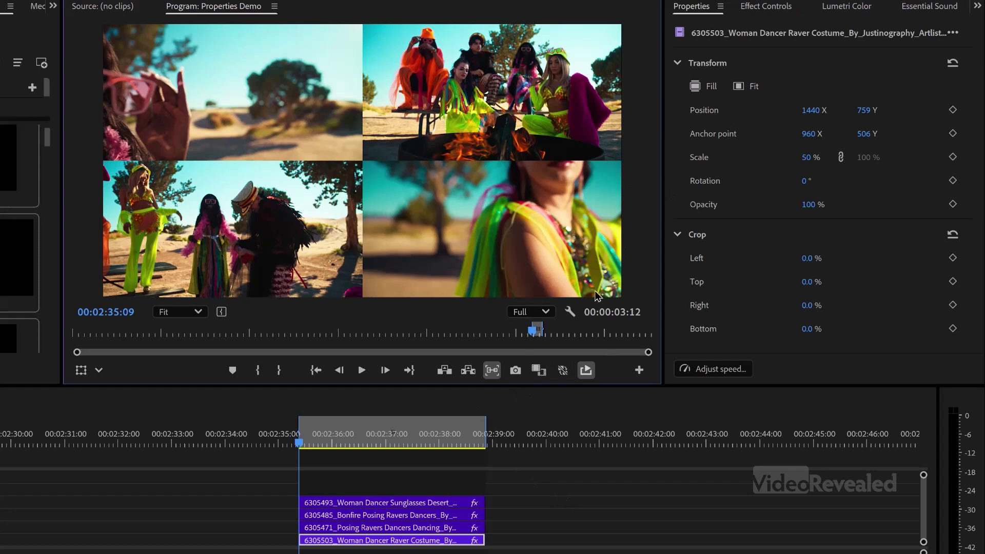
Step: Select all four stacked clips, set their Scale to 100%, then reselect all four
drag(518, 480, 463, 540)
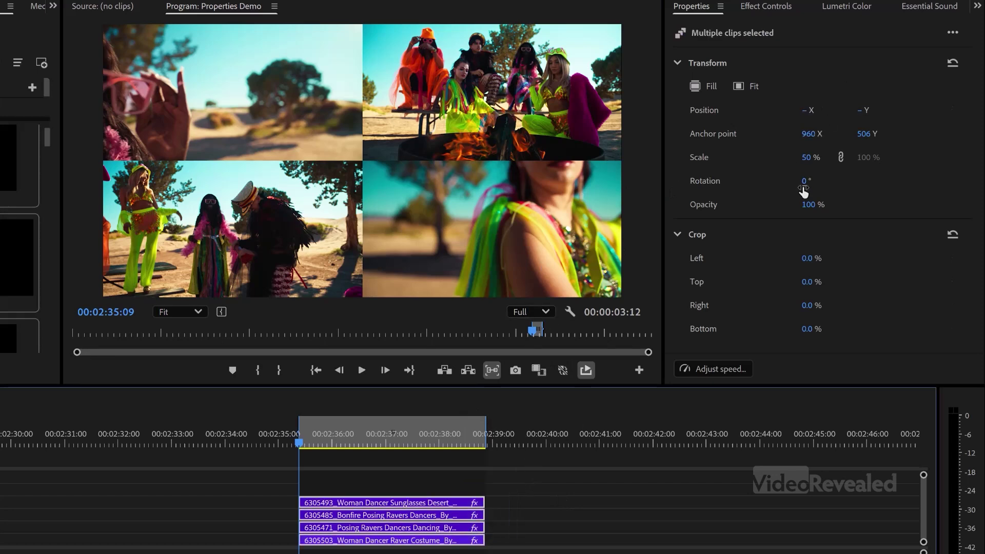
click(806, 159)
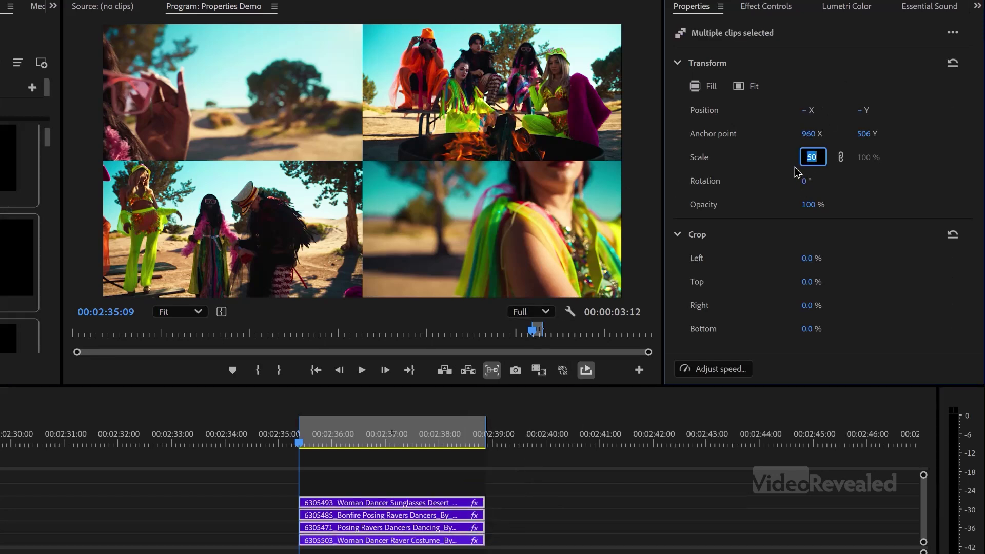
text(100)
key(Return)
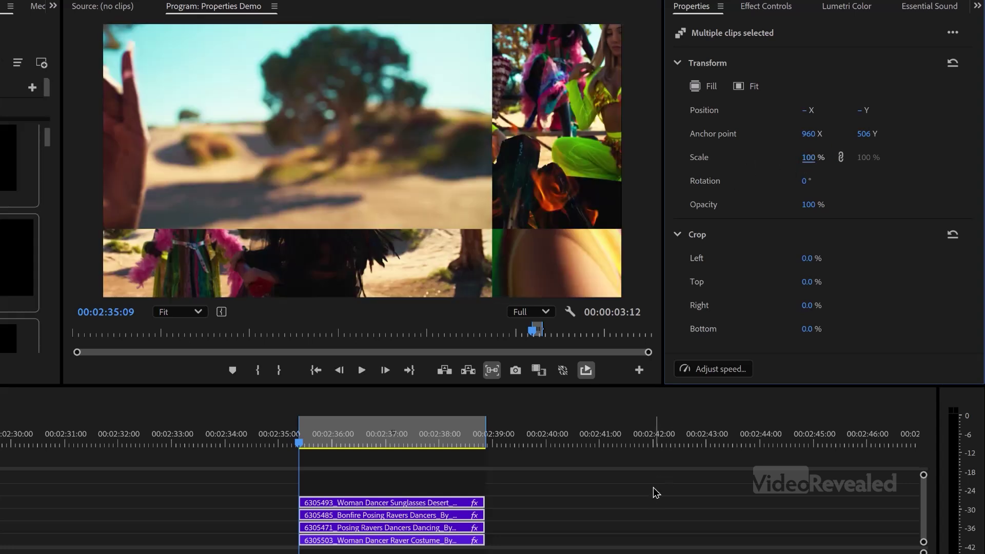
click(639, 491)
click(454, 503)
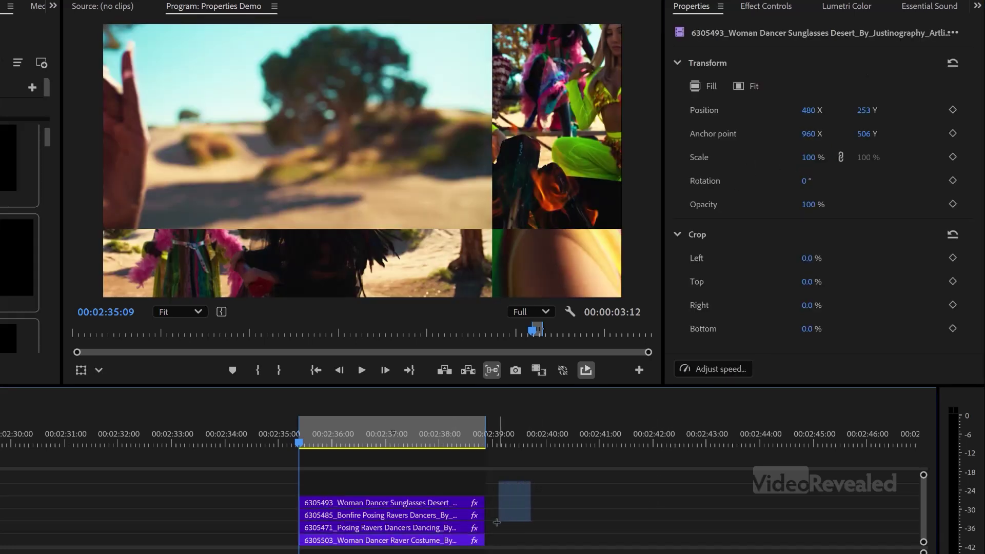
drag(497, 522, 473, 548)
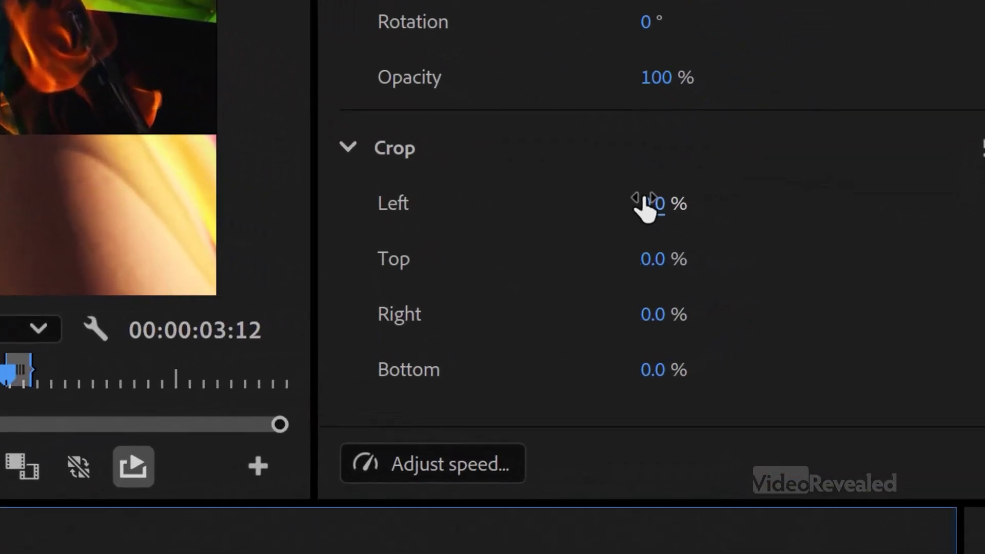
Step: Crop all four selected clips by 37.5% on both the left and right
click(749, 258)
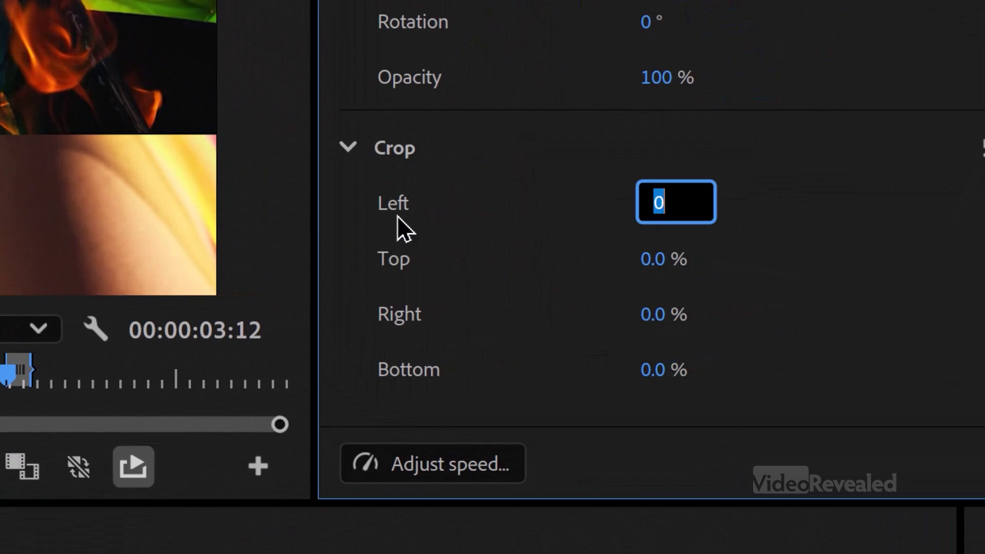
text(75/2)
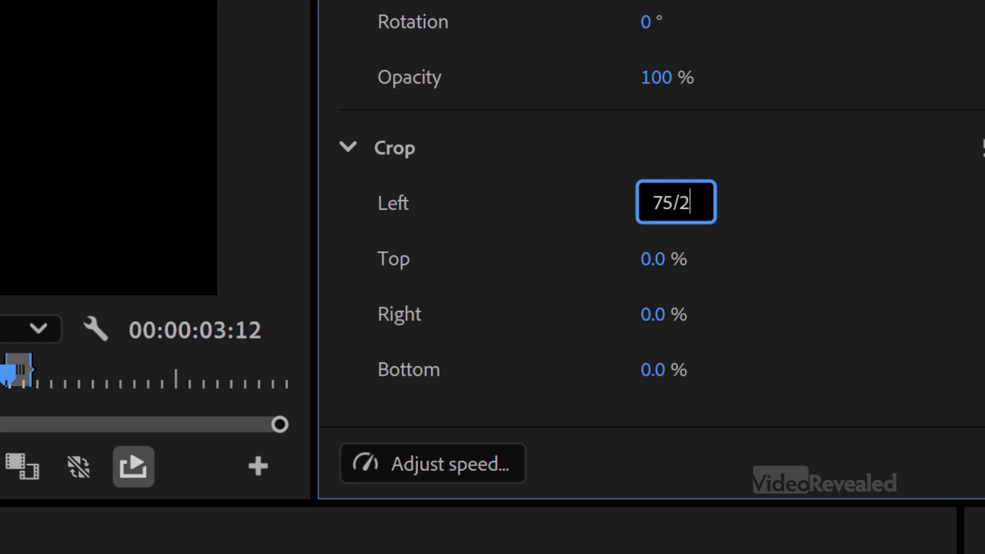
key(Return)
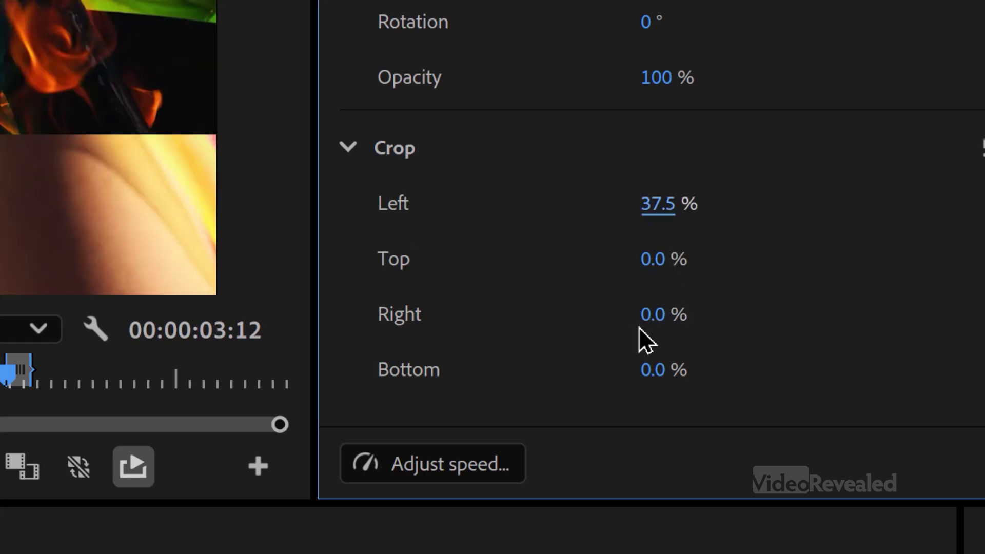
click(650, 315)
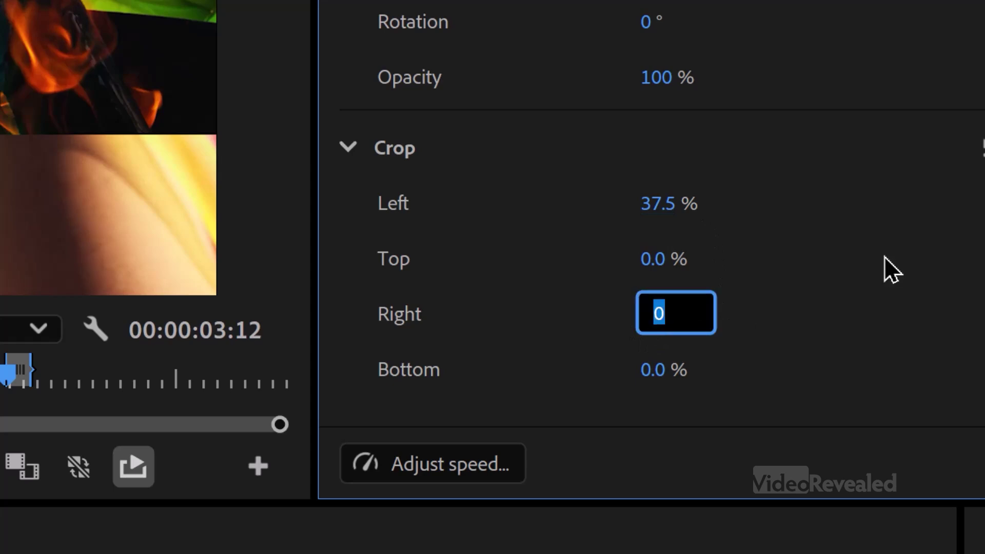
text(37.5)
key(Return)
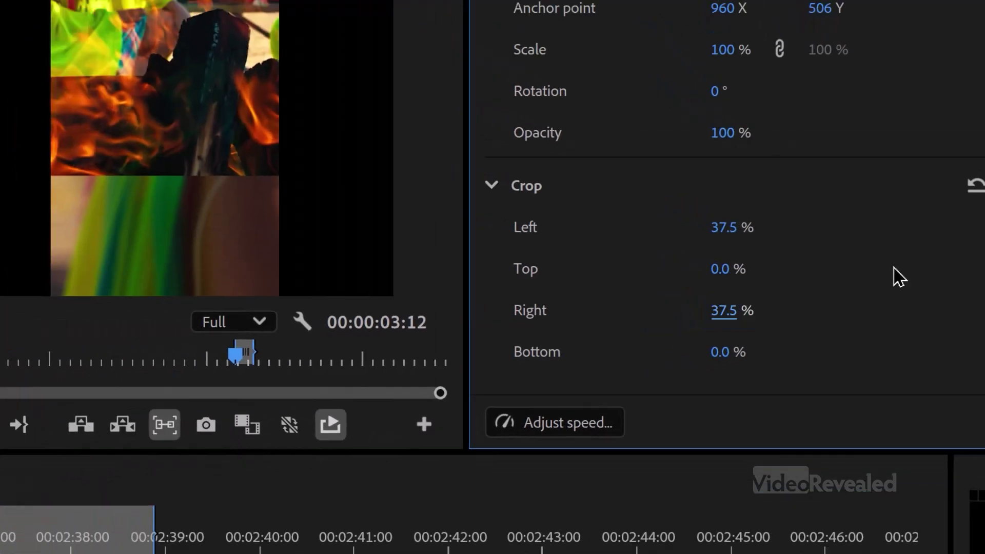
click(490, 492)
Step: Select the Sunglasses Desert clip alone and drag it in the Program Monitor until it snaps to centre
click(434, 504)
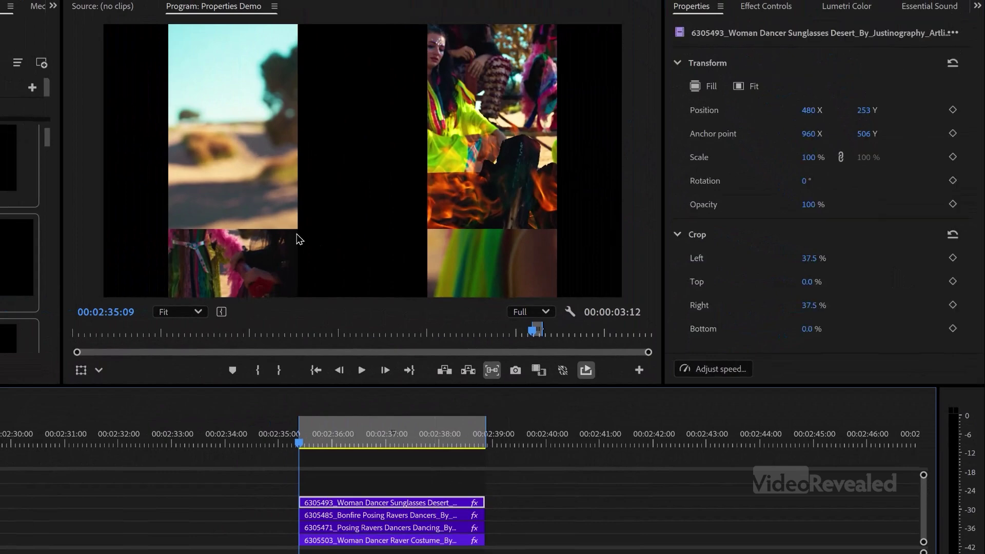
scroll(336, 224, down, 2)
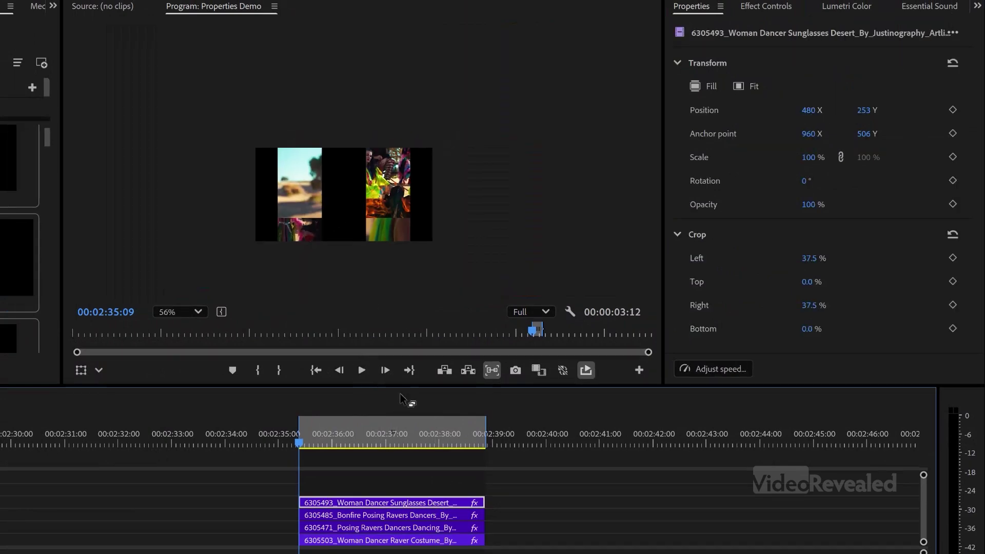
click(342, 227)
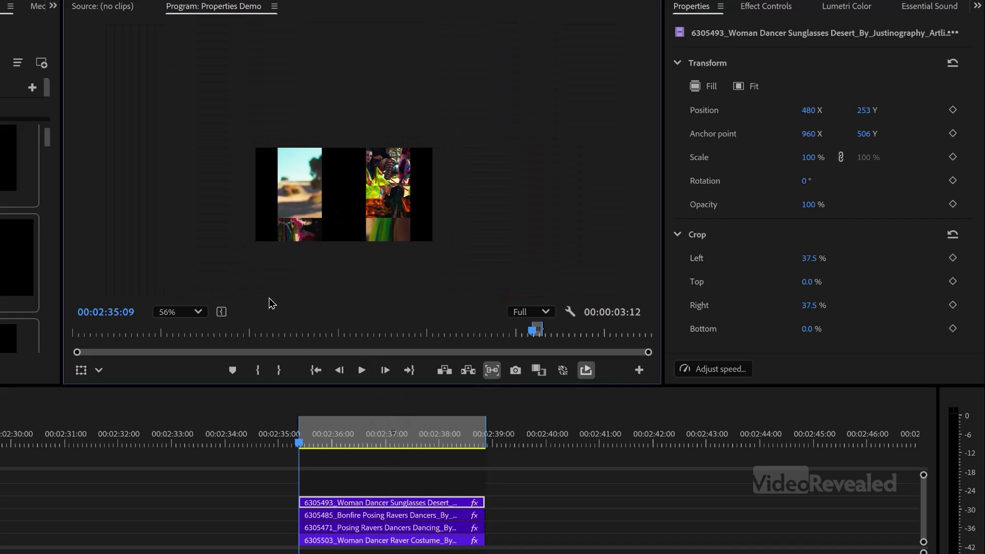
click(446, 490)
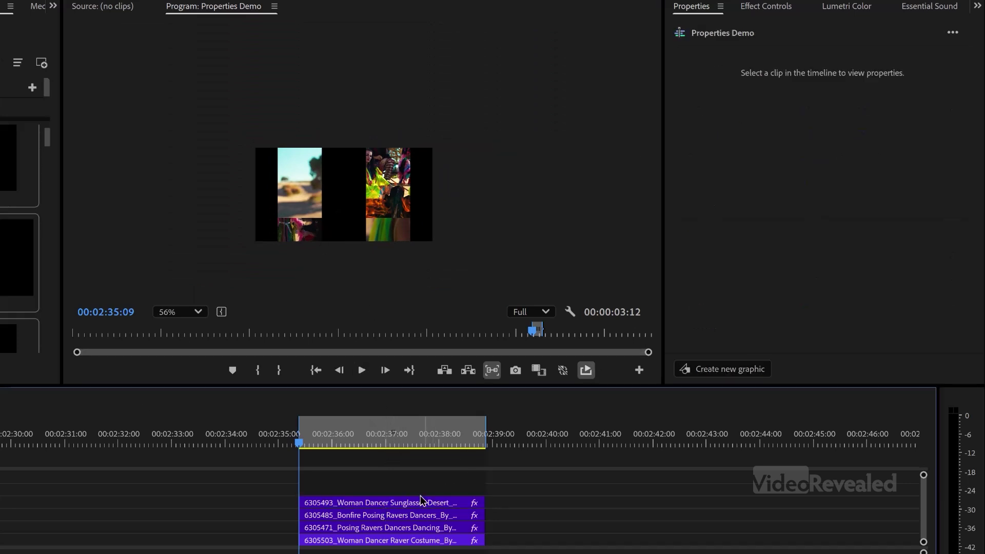
click(418, 503)
click(359, 222)
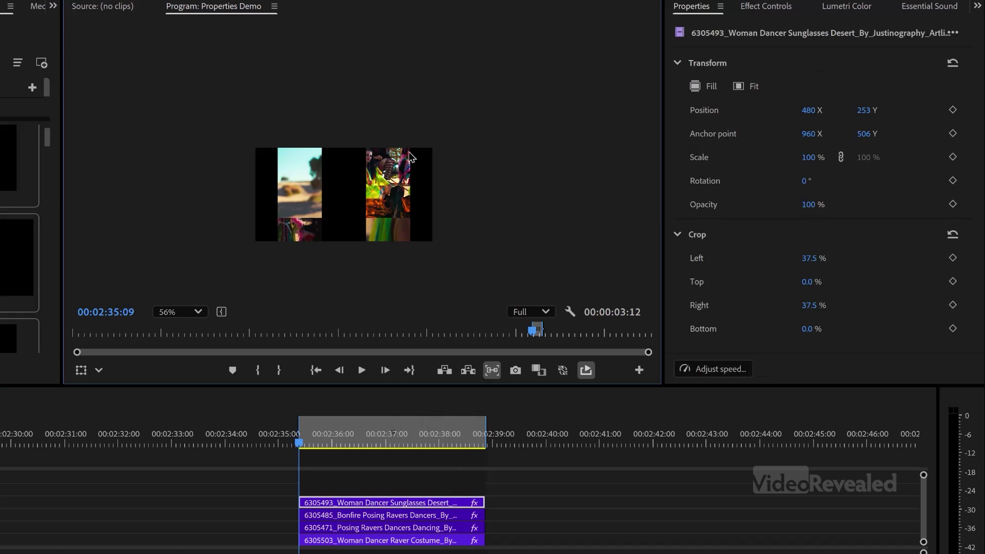
click(304, 198)
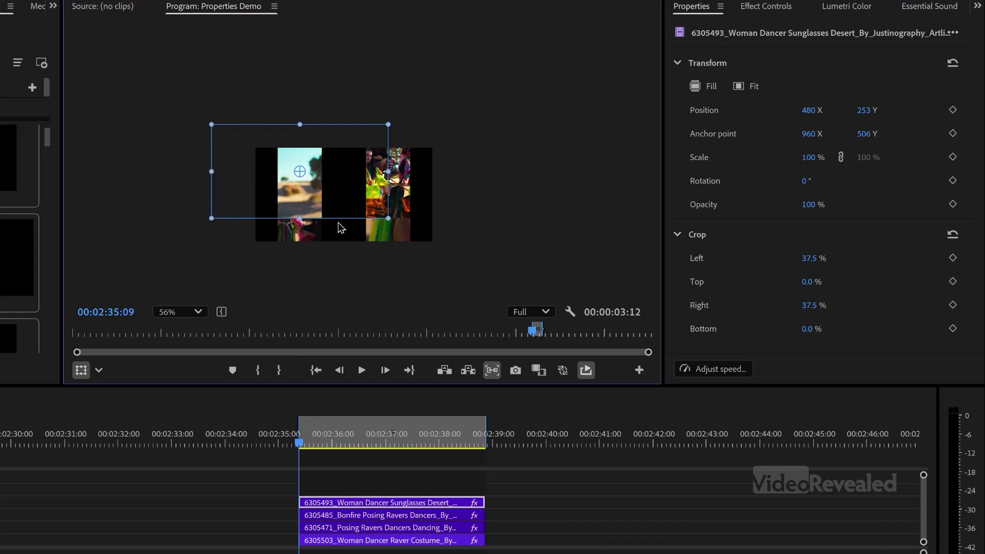
mouse_move(341, 227)
mouse_down()
mouse_move(349, 220)
mouse_move(288, 210)
mouse_move(353, 215)
mouse_up()
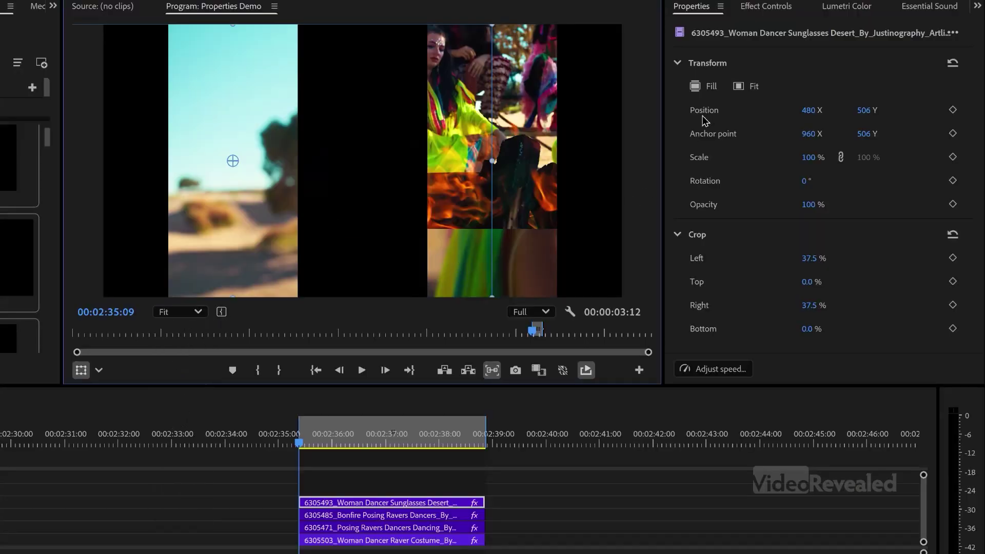
Step: Slide the Sunglasses Desert strip far left, then reset the Bonfire strip and place it beside it
drag(807, 113, 666, 143)
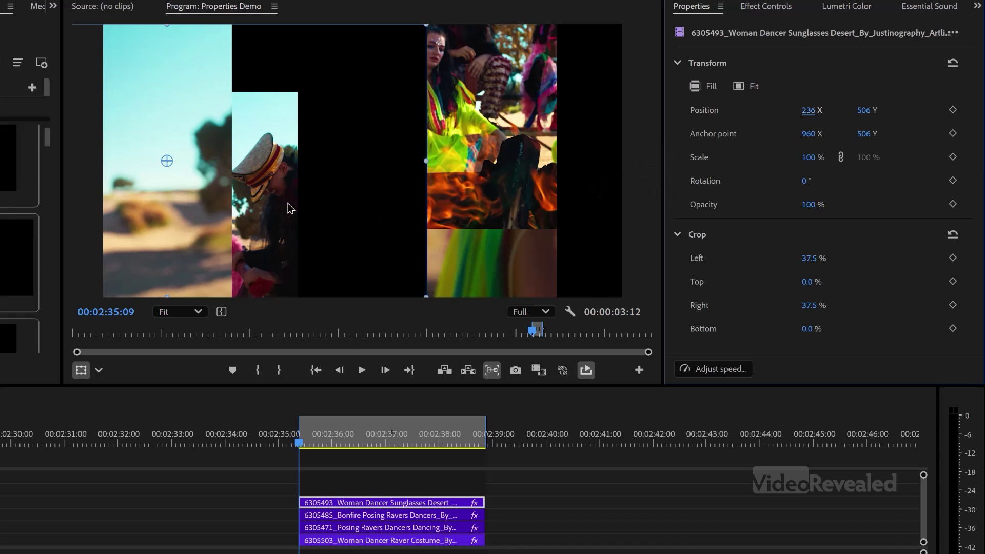
click(396, 516)
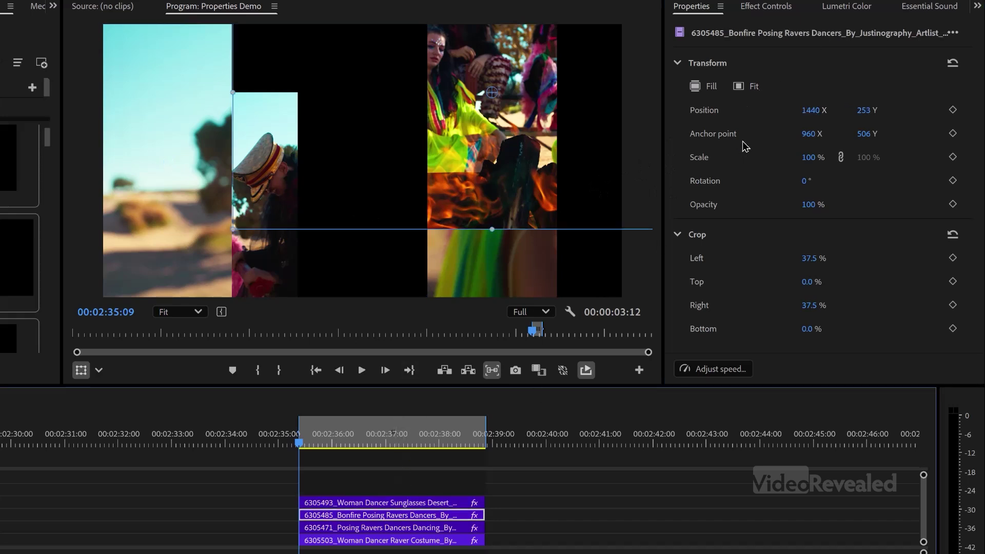
drag(808, 114, 531, 142)
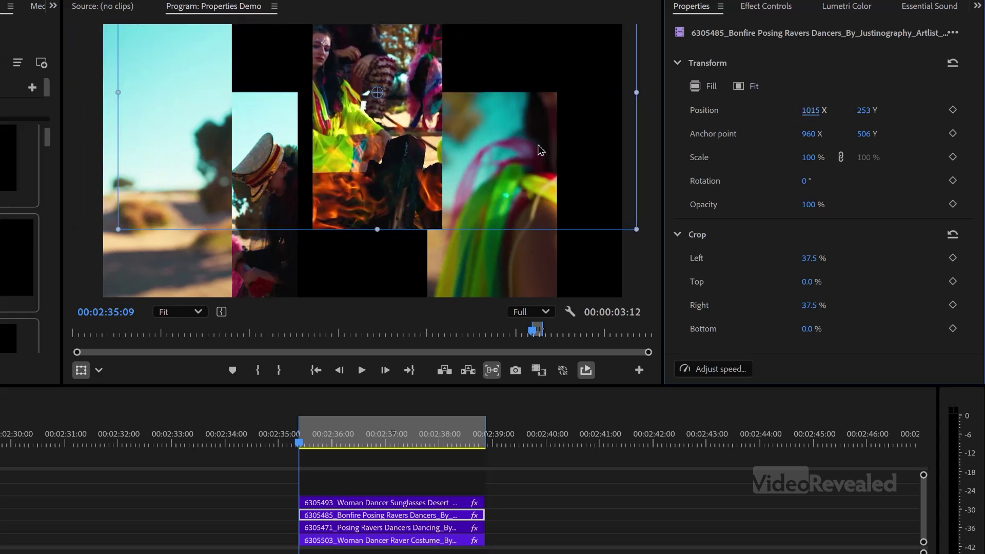
click(953, 63)
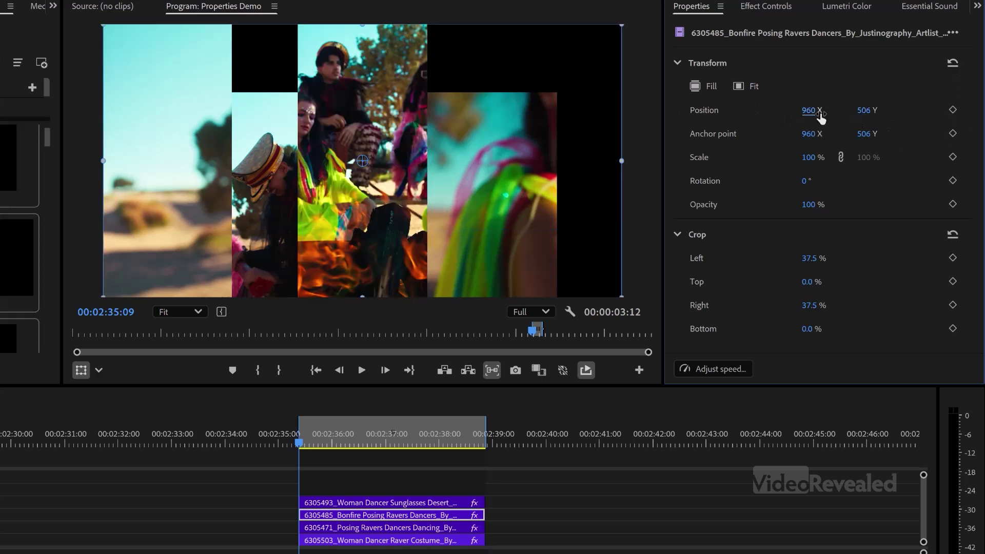
drag(808, 112, 489, 451)
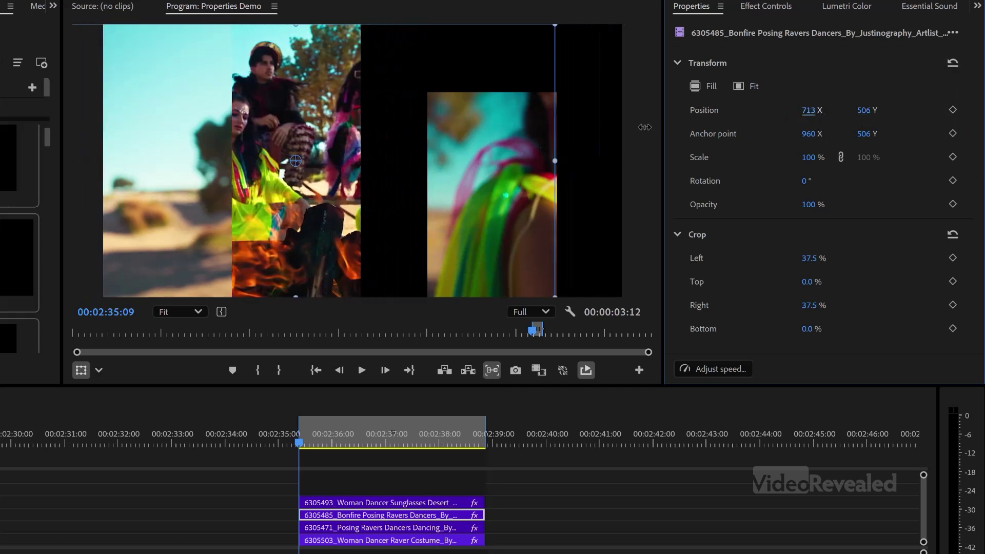
Step: Reset and slide the Posing Ravers strip right of centre and the Raver Costume strip to 1659, 506
click(380, 529)
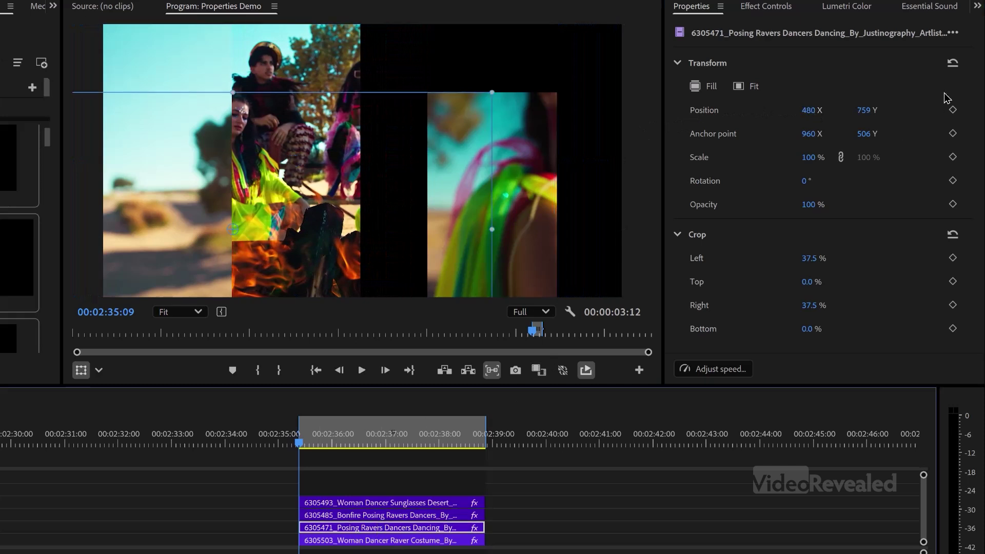
click(953, 64)
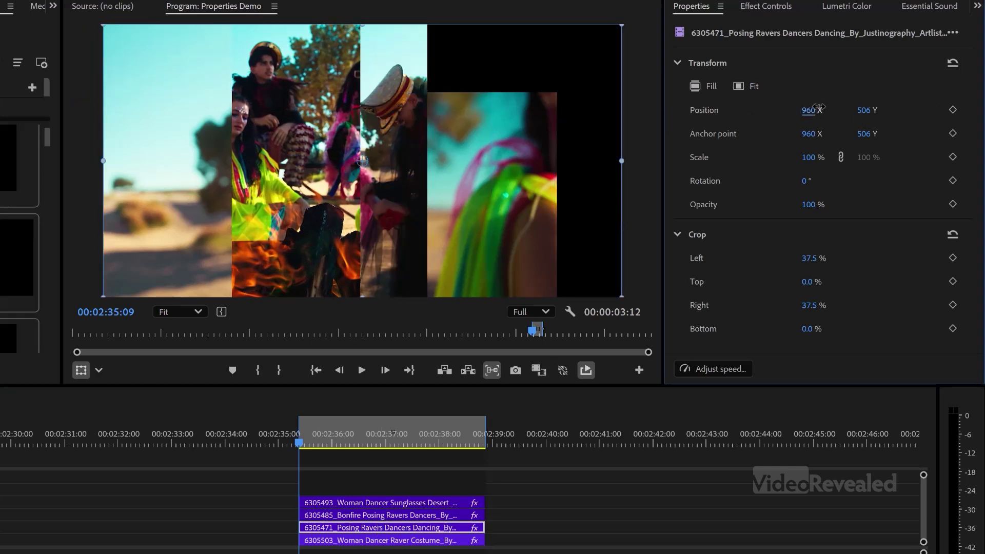
drag(819, 107, 958, 92)
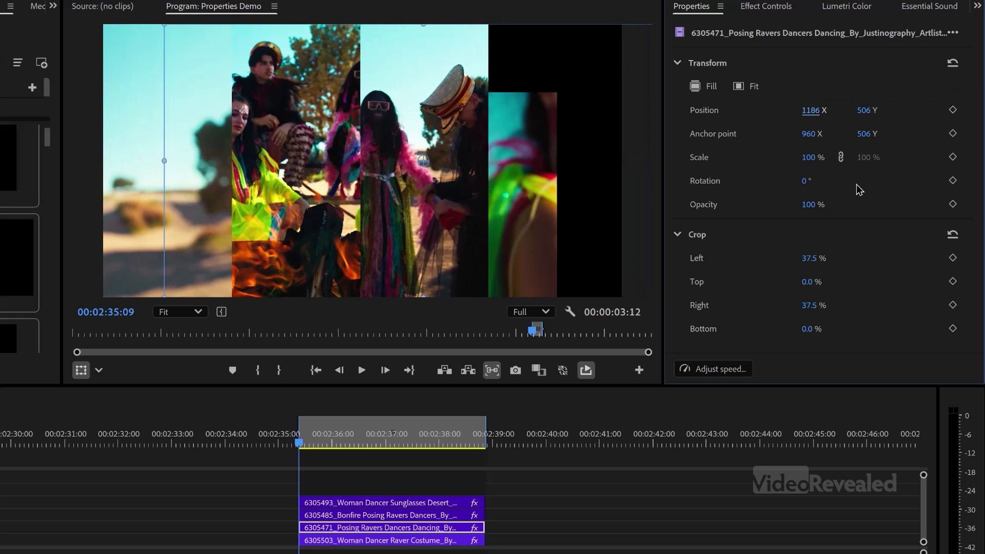
click(452, 541)
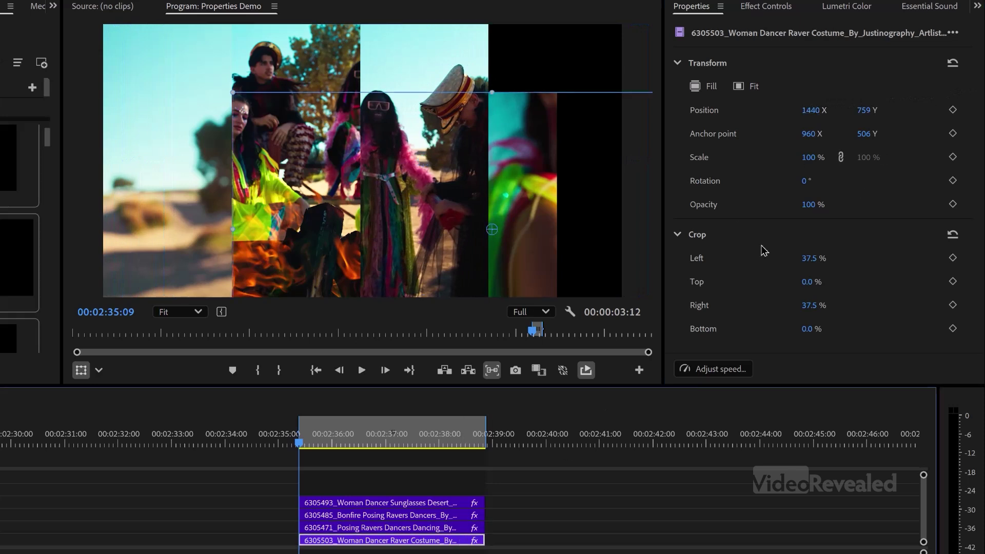
click(952, 64)
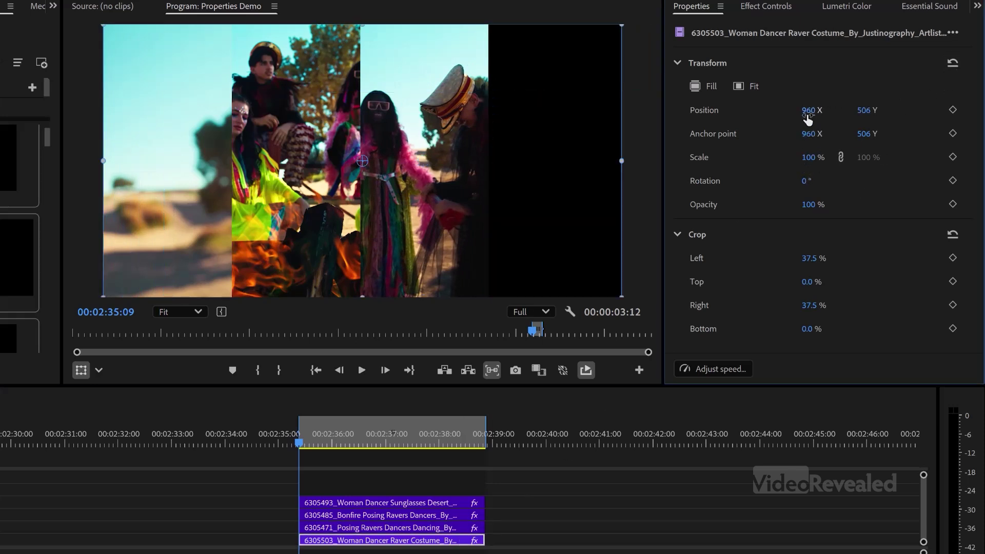
drag(820, 109, 979, 83)
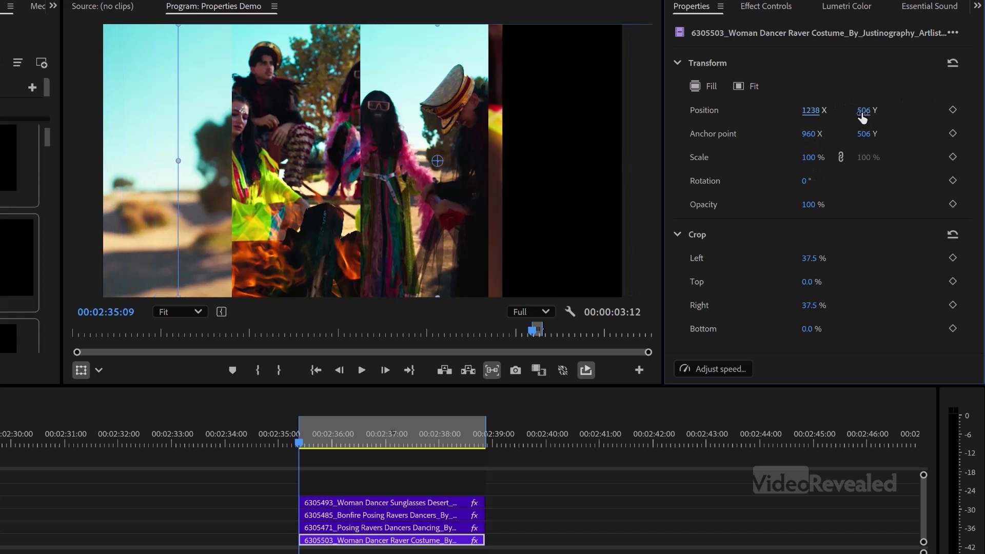
drag(842, 106, 899, 103)
Step: Nudge the Raver Costume strip right, play the layout, and toggle each clip with Shift+E to identify its panel
drag(812, 114, 822, 133)
key(space)
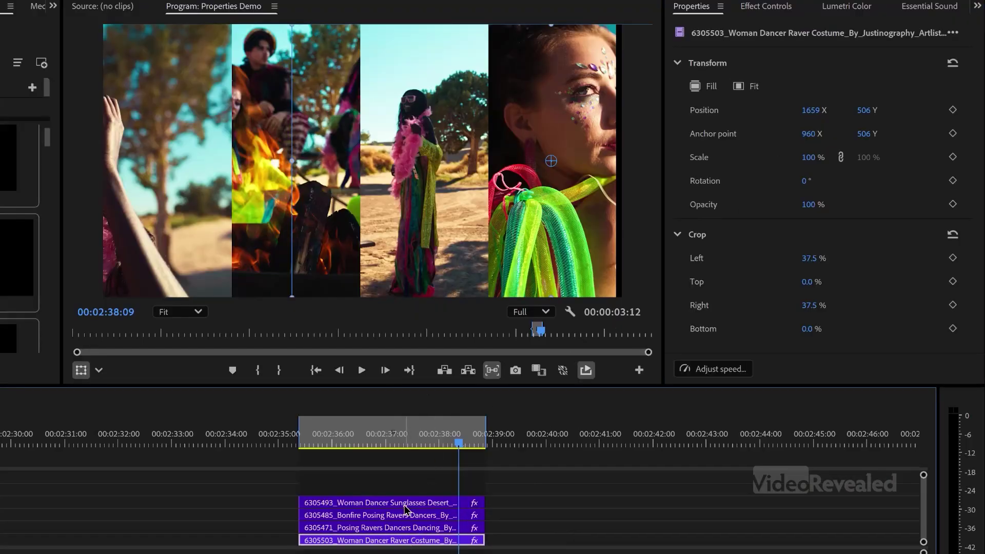
key(shift+e)
key(shift+e)
click(416, 527)
key(shift+e)
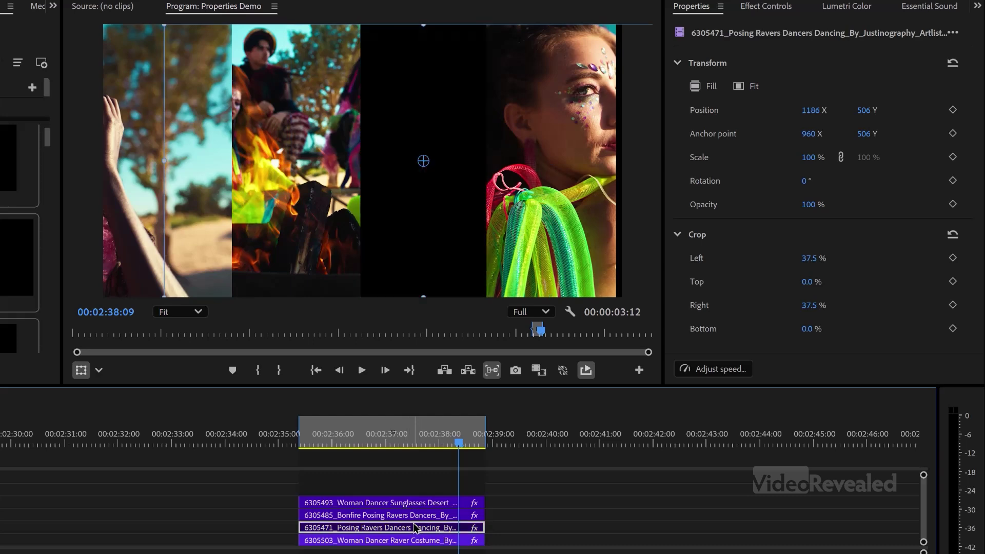
key(shift+e)
click(413, 515)
key(shift+e)
key(shift+e)
click(410, 504)
key(shift+e)
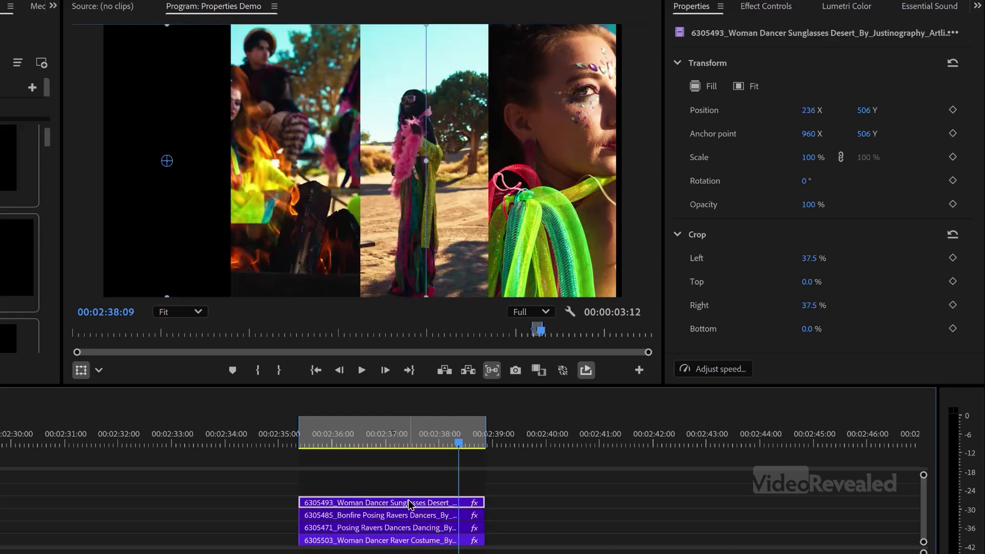
key(shift+e)
click(521, 498)
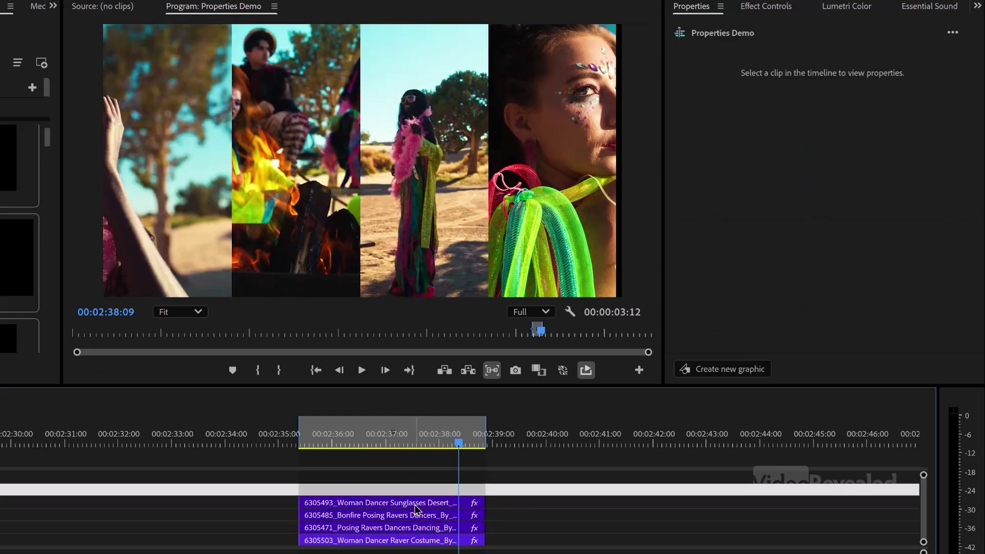
click(418, 504)
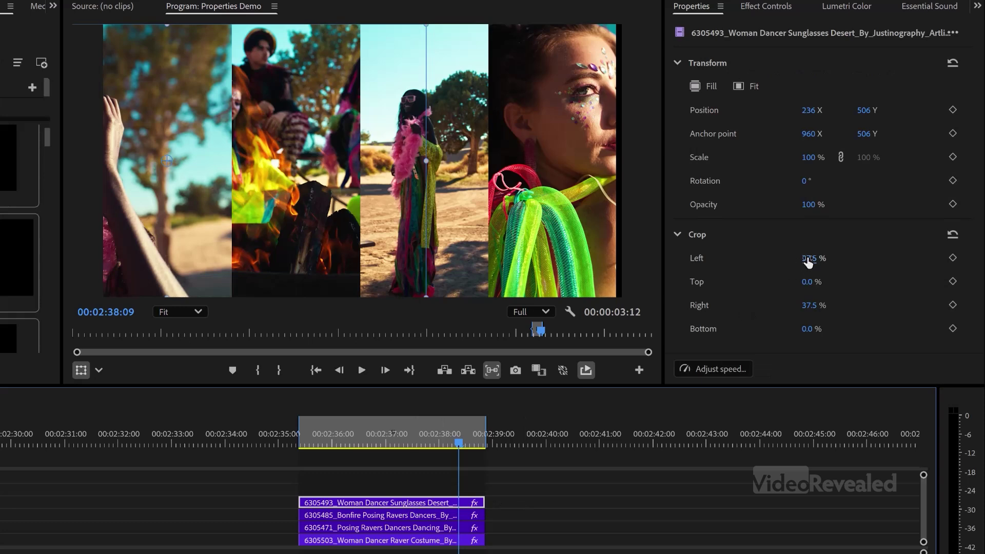
Step: Recrop the sunglasses clip to Left 0% and Right 75%, move it to X 955, and play back
drag(809, 262, 785, 257)
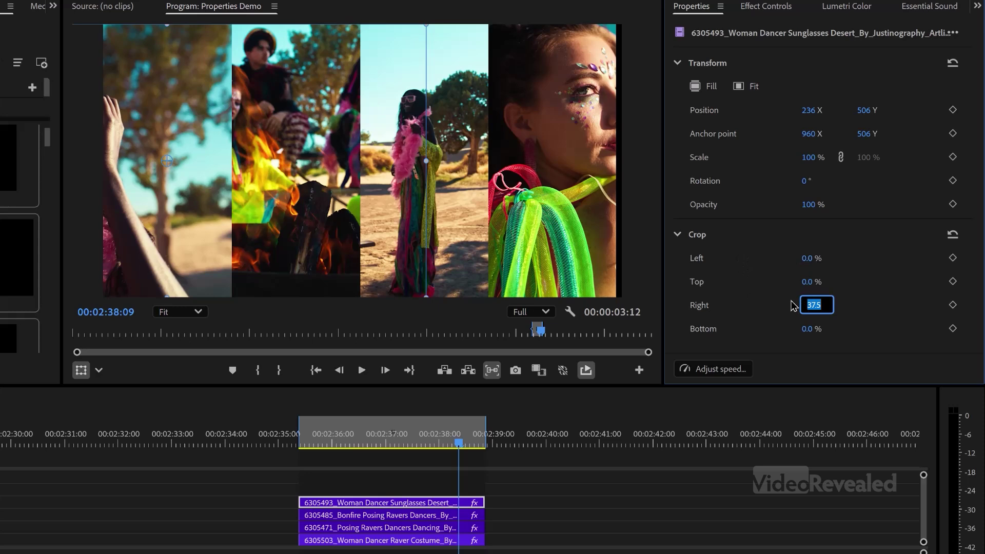
text(75)
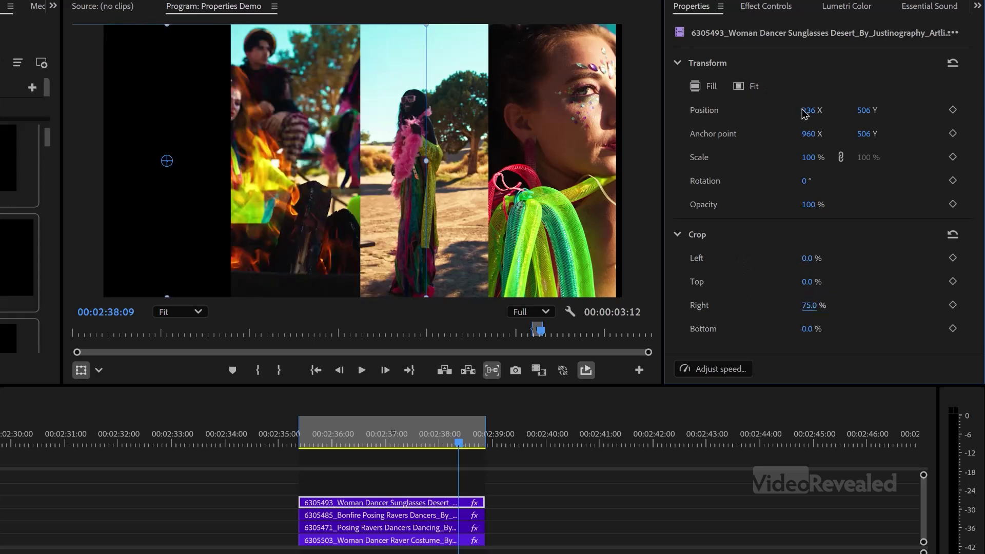
drag(806, 112, 847, 104)
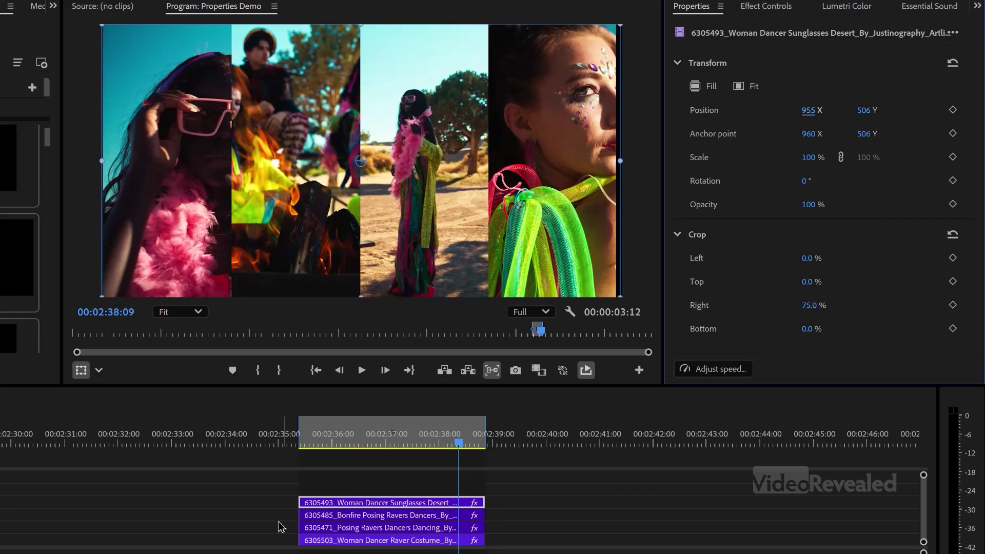
key(space)
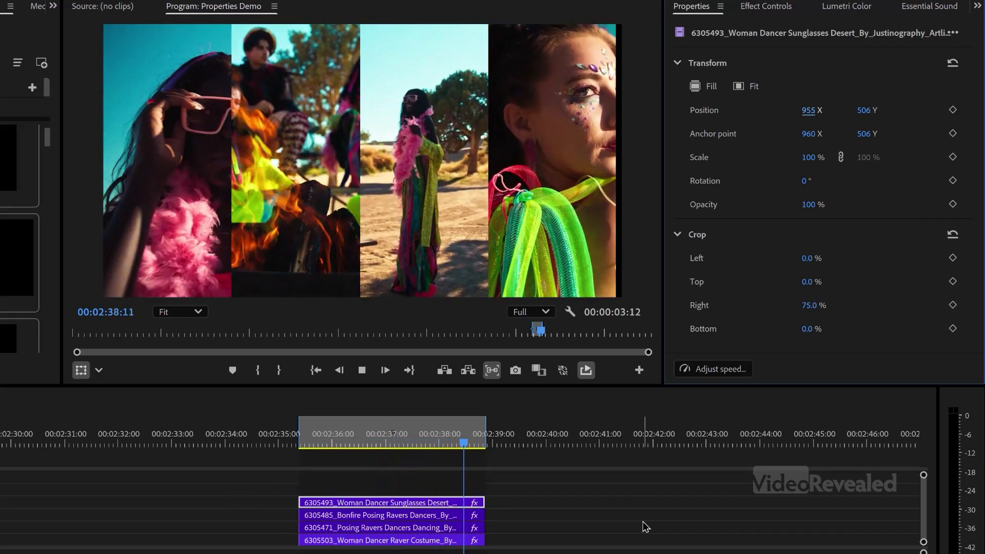
click(611, 518)
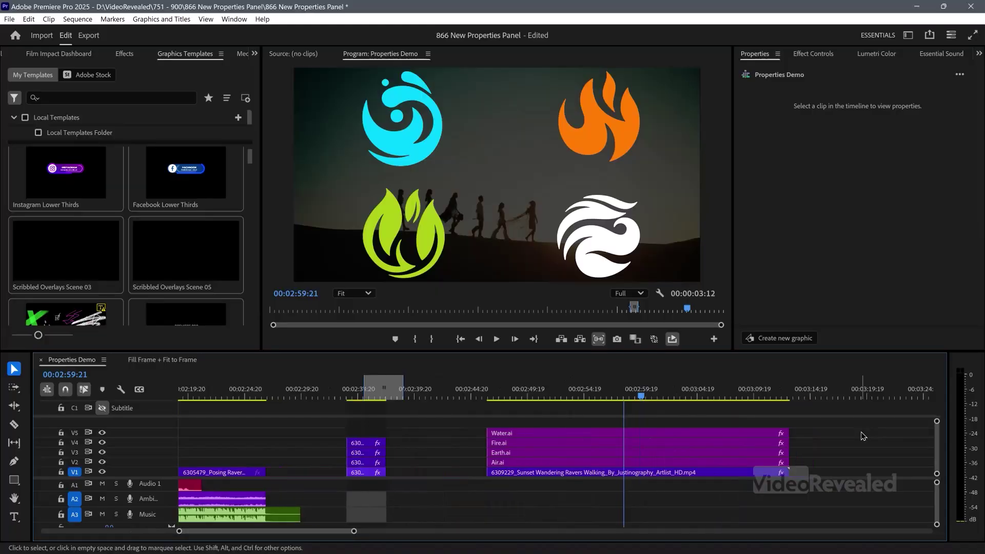
Step: Select the Water, Fire, Earth and Air logo clips together and scale them down to 27%
scroll(857, 433, right, 5)
drag(658, 422, 591, 461)
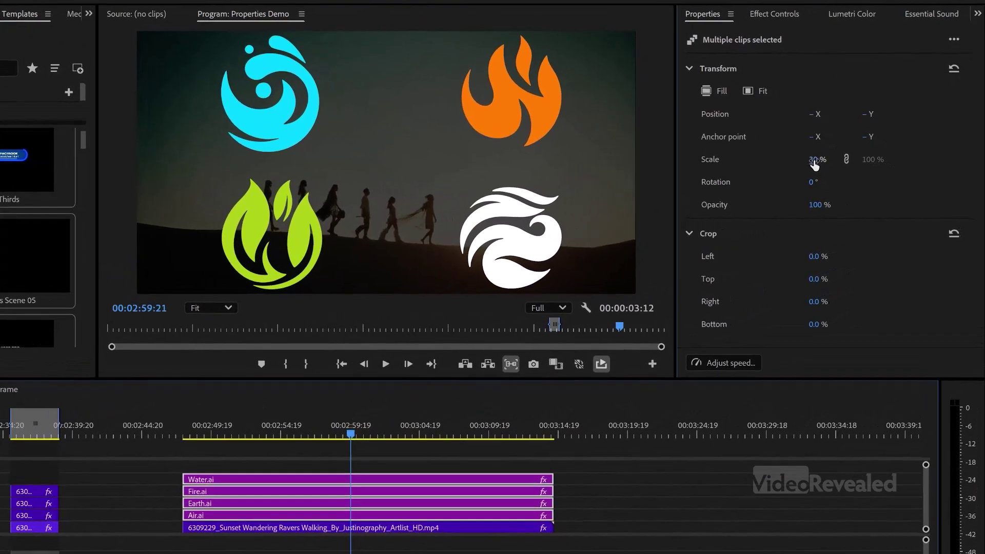
drag(844, 172, 813, 186)
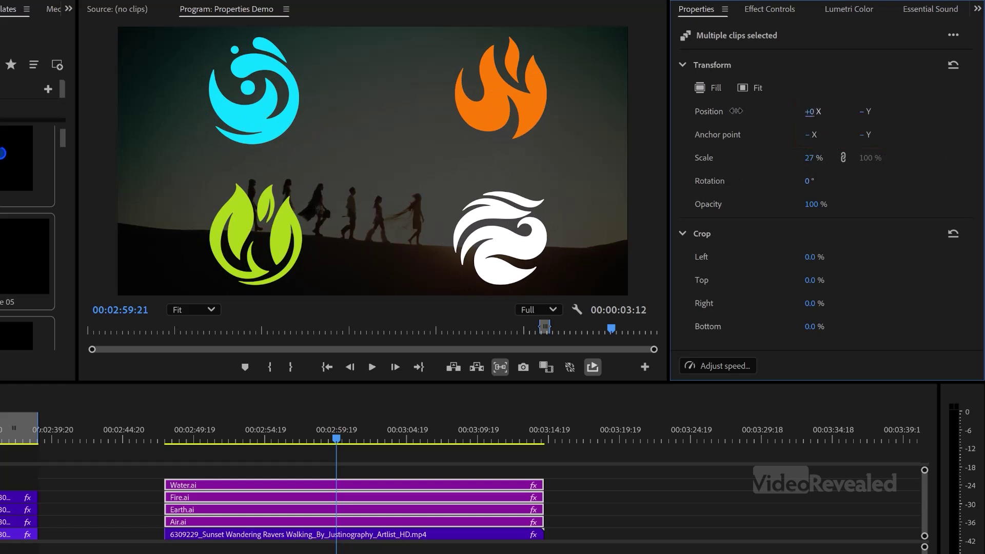
drag(736, 111, 789, 125)
drag(862, 116, 772, 191)
Step: Select the Water logo clip and set a starting Position keyframe at 02:51:18
click(597, 497)
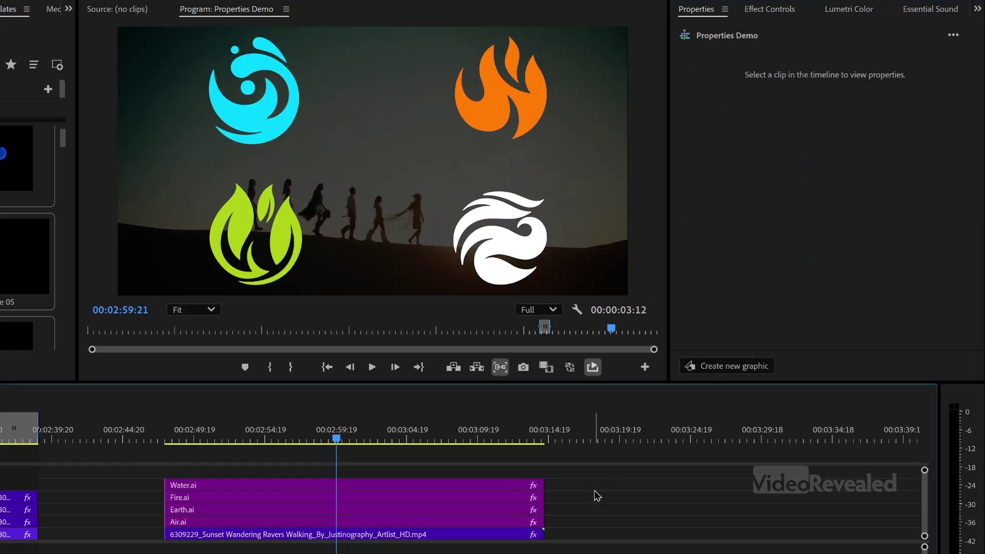
click(518, 486)
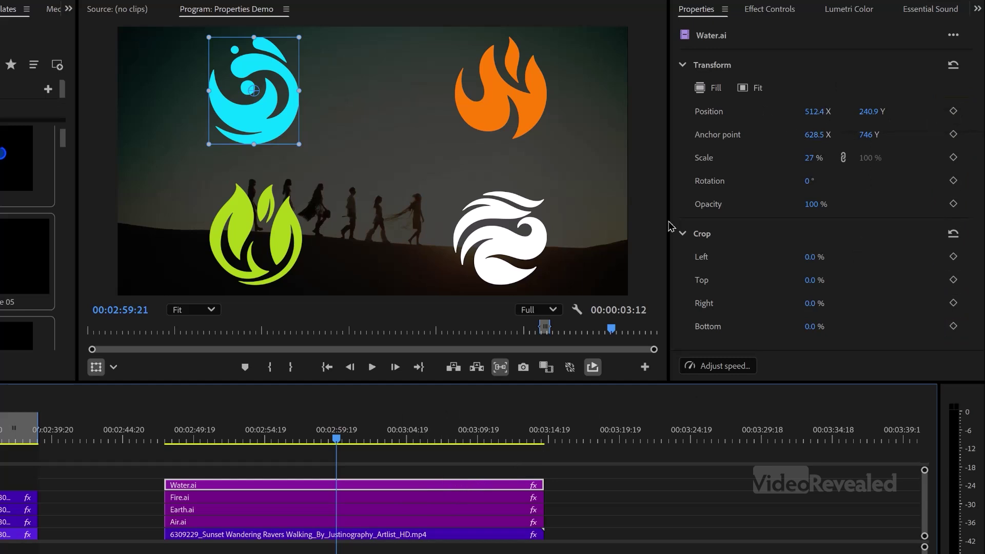
drag(337, 439, 221, 439)
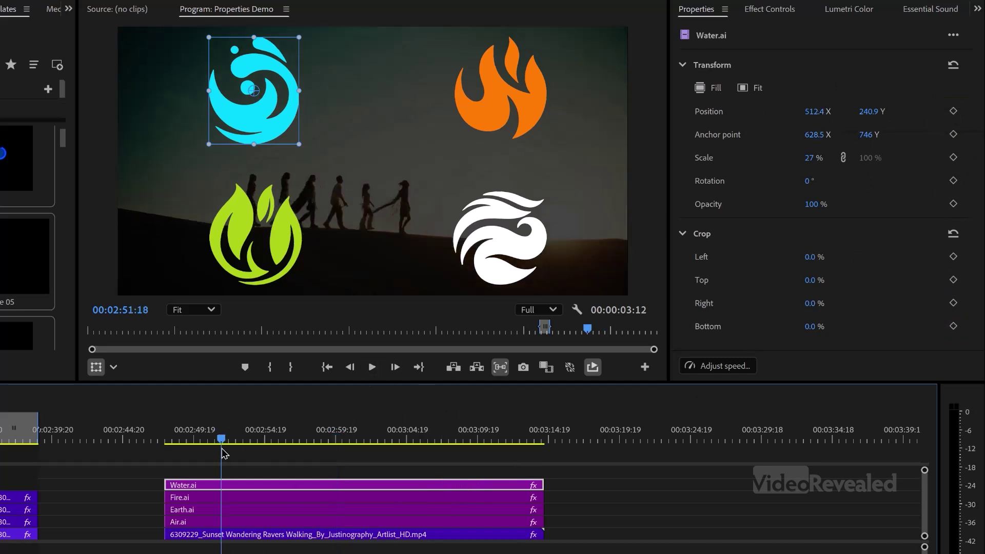
click(953, 111)
Step: At 02:56:08, drag the Water logo right onto the fire logo (512.4, 240.9) and check its keyframes
click(286, 437)
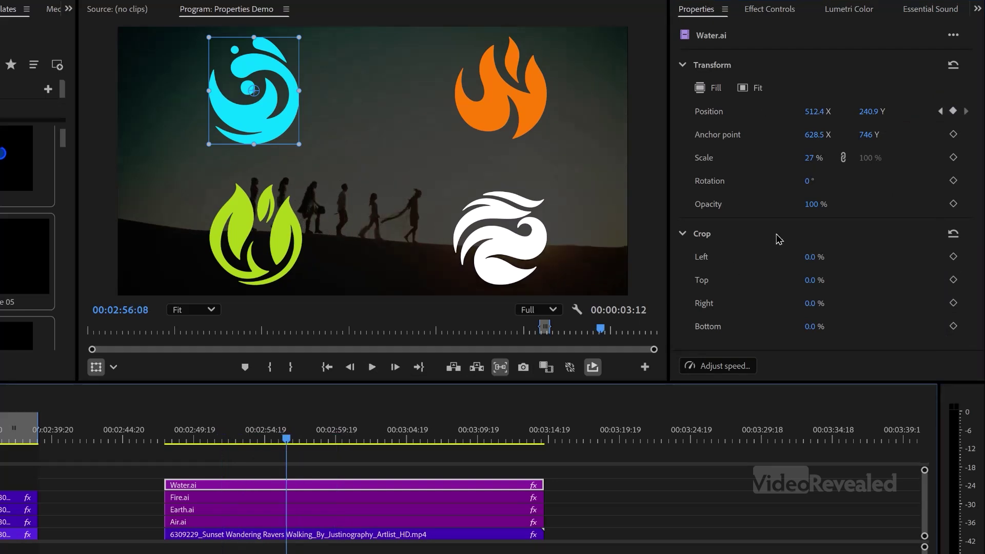
drag(811, 113, 931, 113)
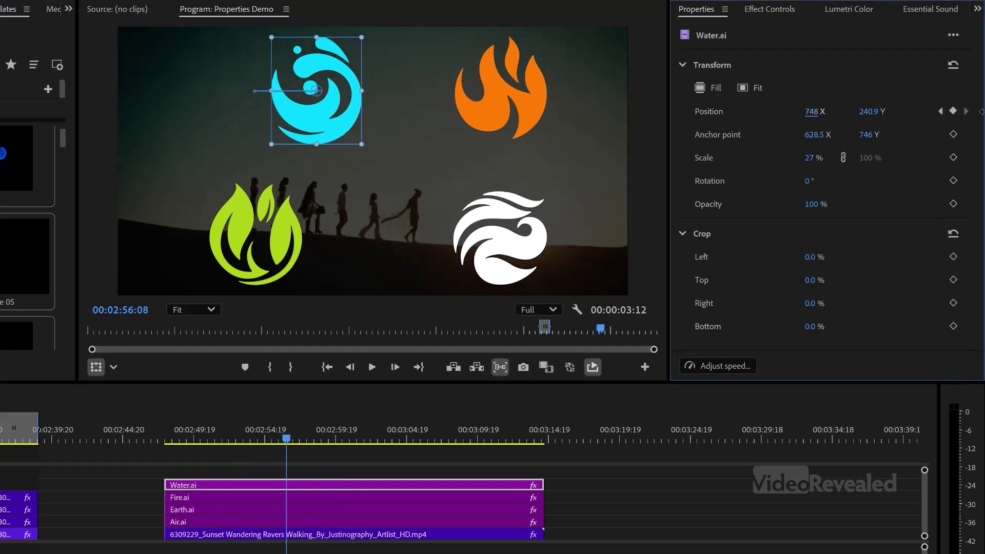
drag(316, 116, 436, 112)
click(943, 113)
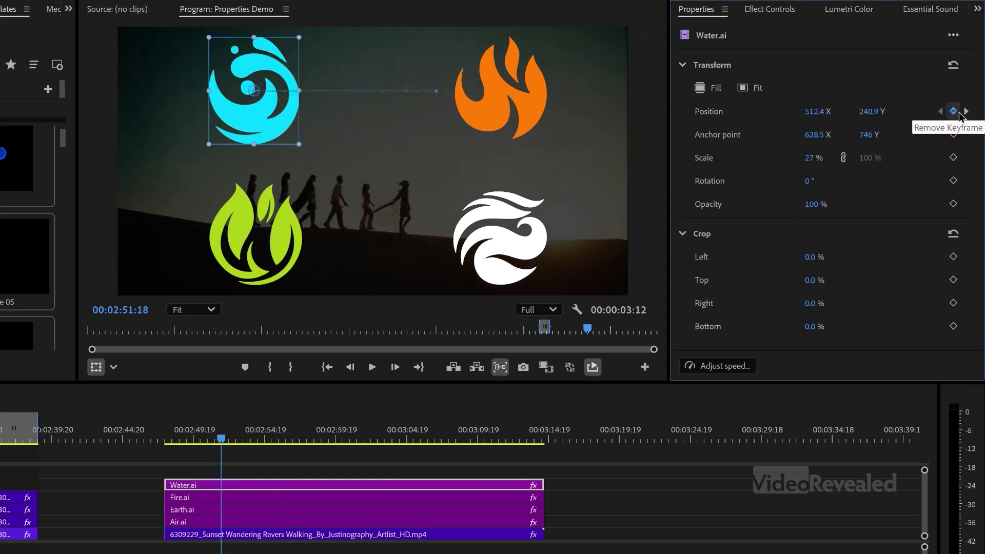
click(966, 111)
click(941, 112)
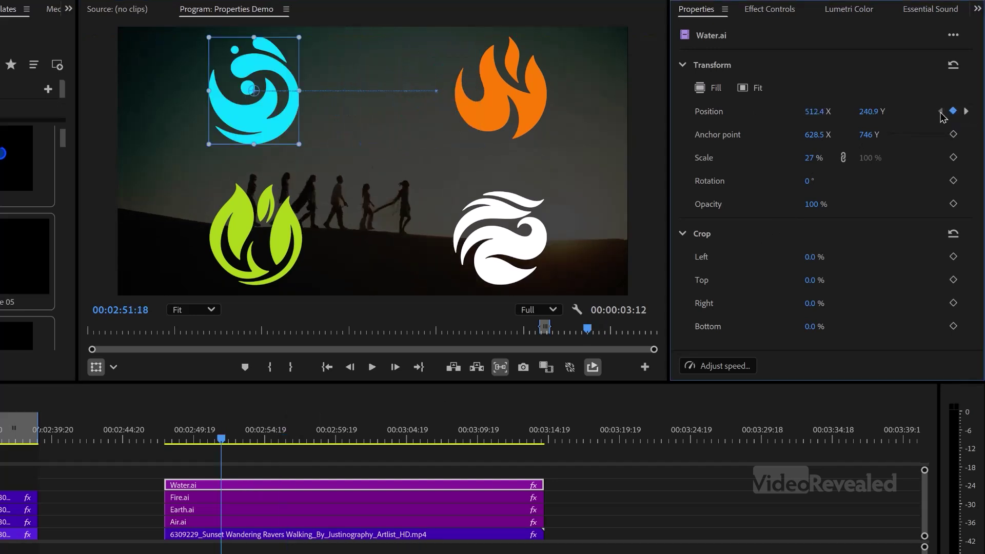
click(782, 10)
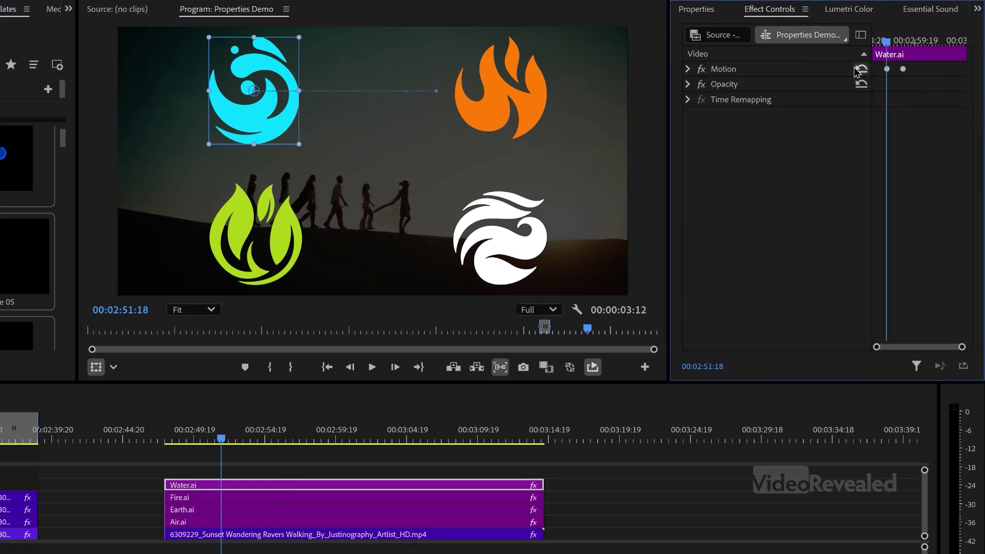
click(708, 10)
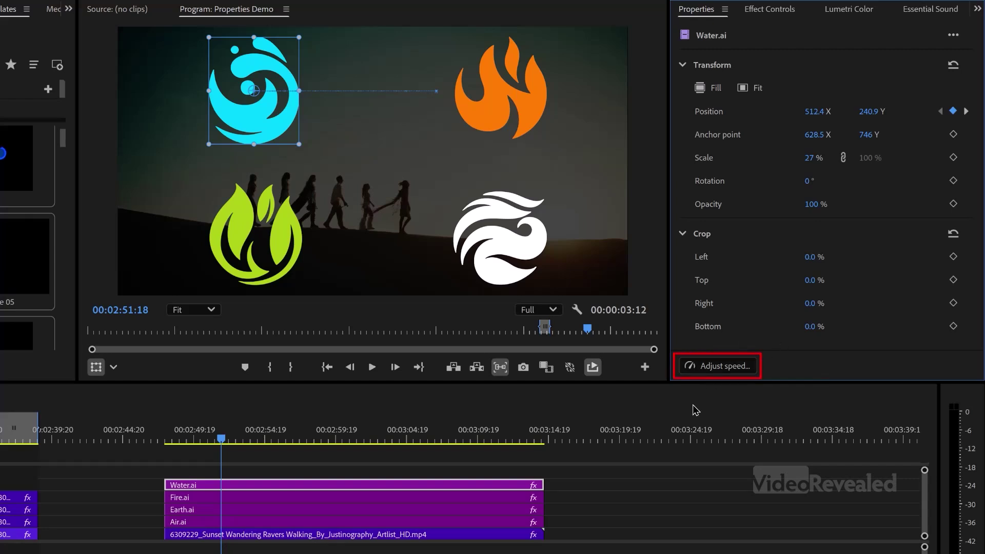
Step: Open the raver costume clip's speed settings twice, cancelling both times to keep its speed unchanged
click(656, 501)
scroll(327, 507, left, 10)
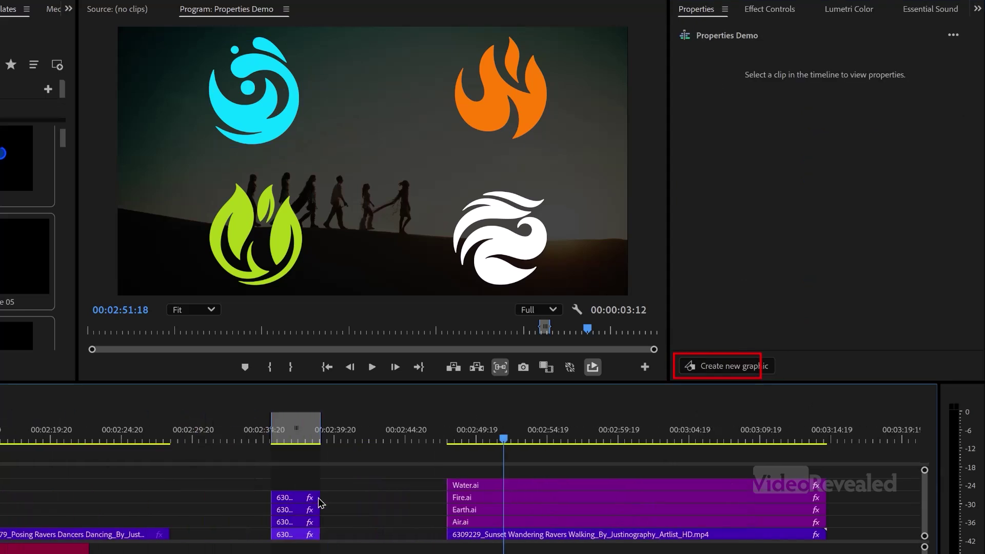
scroll(241, 543, left, 5)
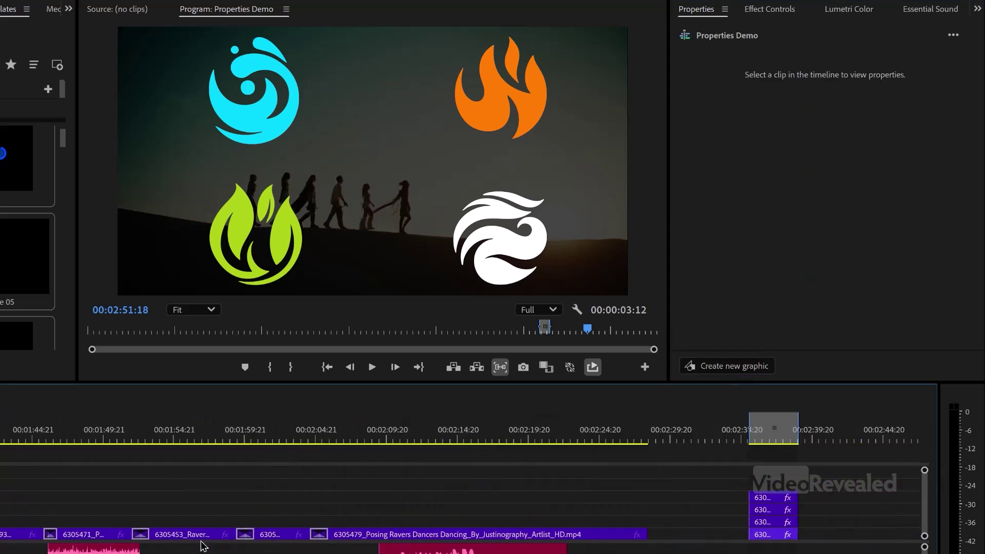
click(321, 534)
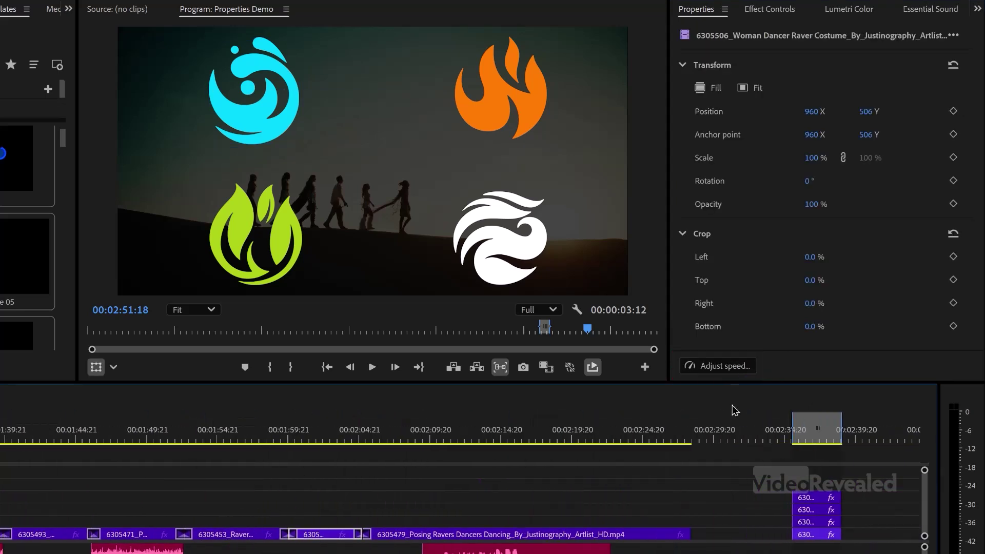
click(725, 366)
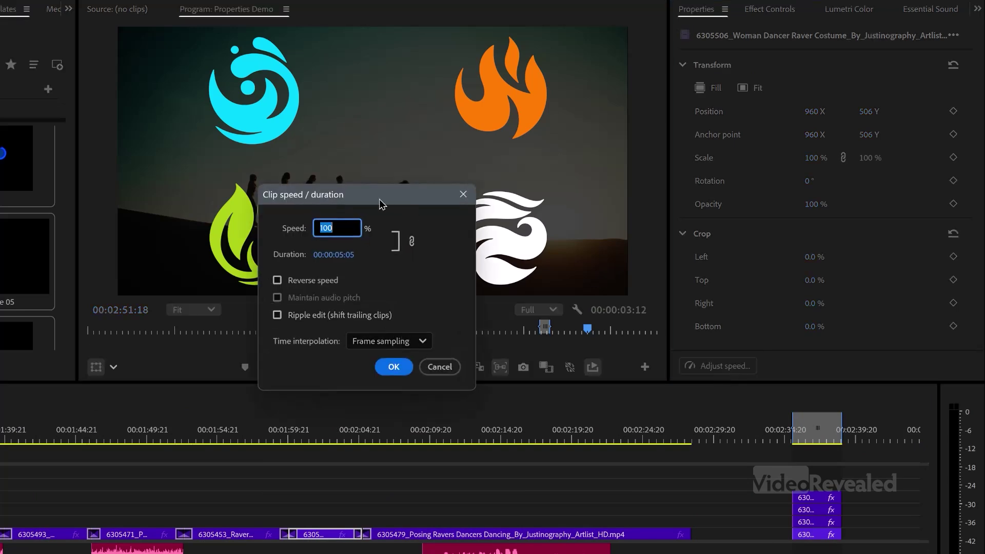
click(435, 366)
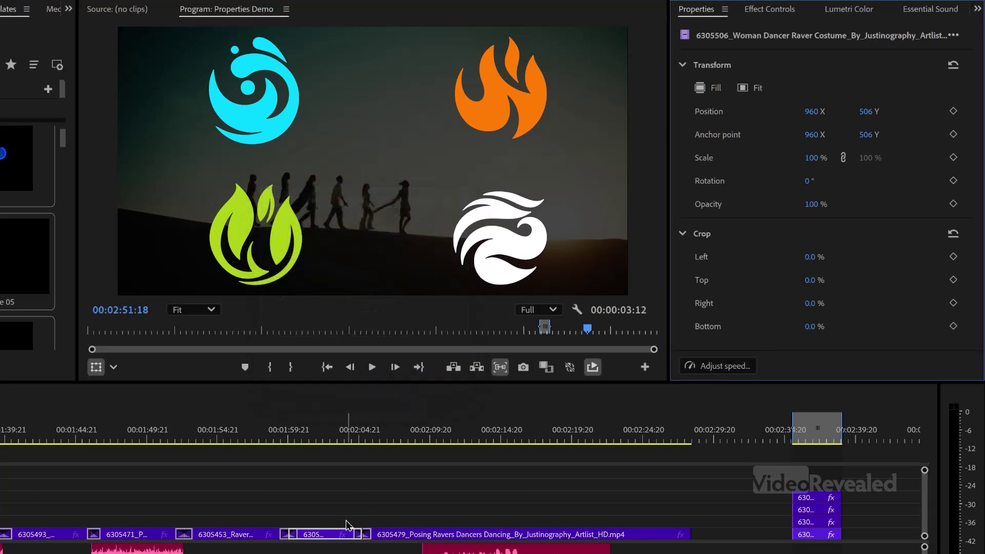
right_click(334, 537)
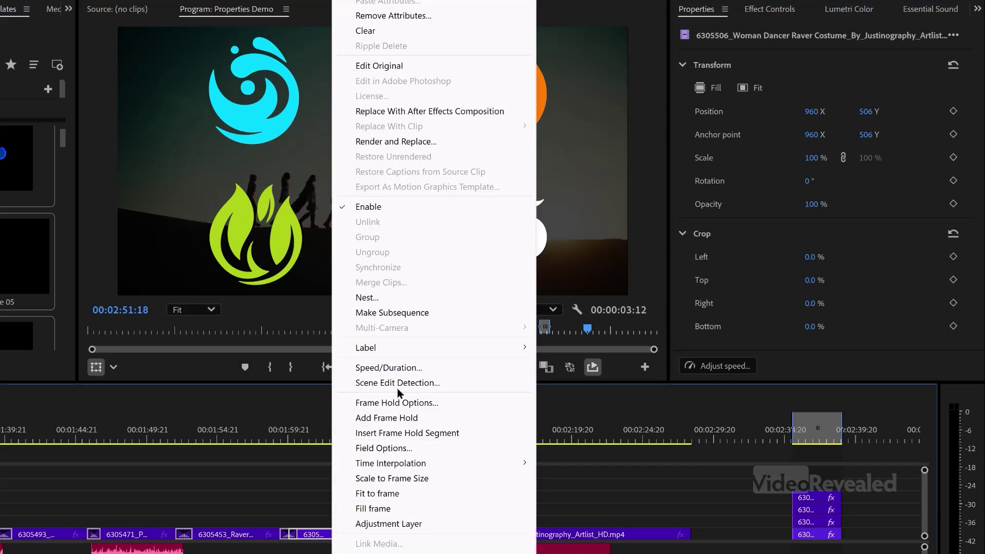
click(388, 367)
click(439, 365)
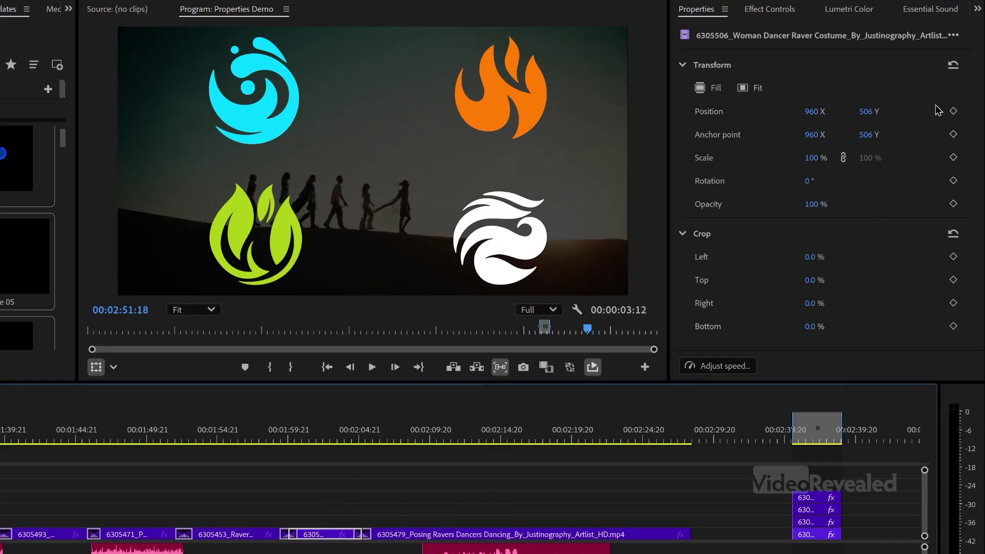
Step: Look through the clip's extra options and new-graphic choices, closing them without changes
click(954, 35)
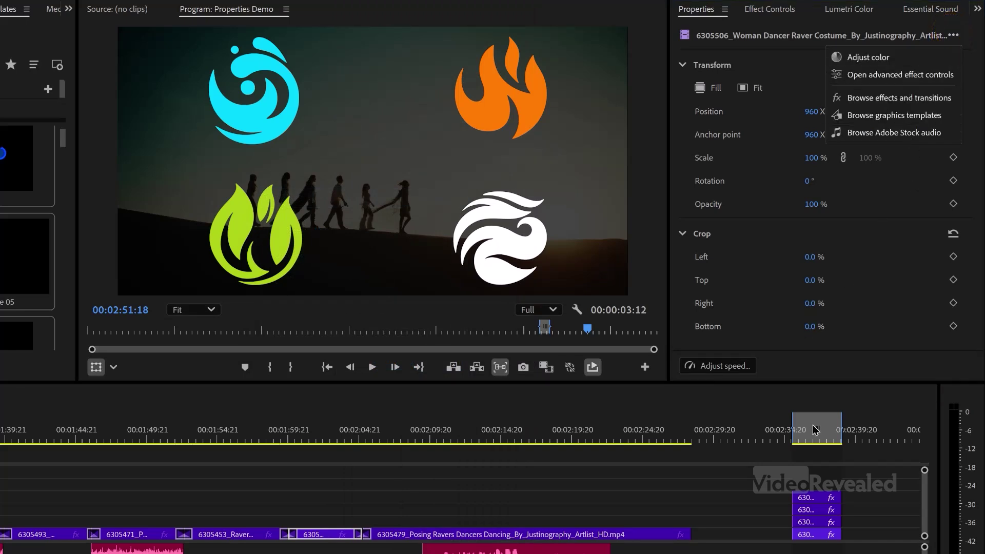
click(744, 499)
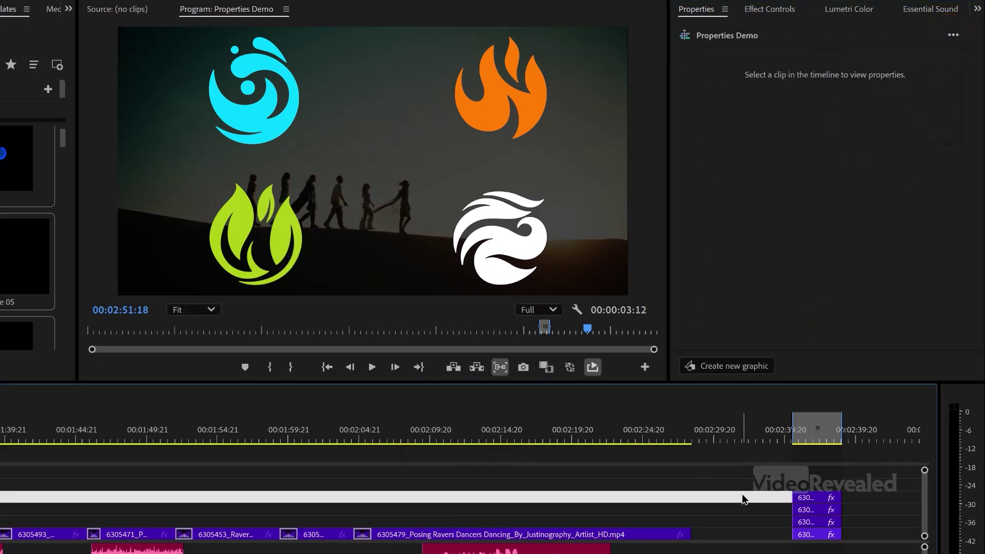
click(723, 366)
click(796, 322)
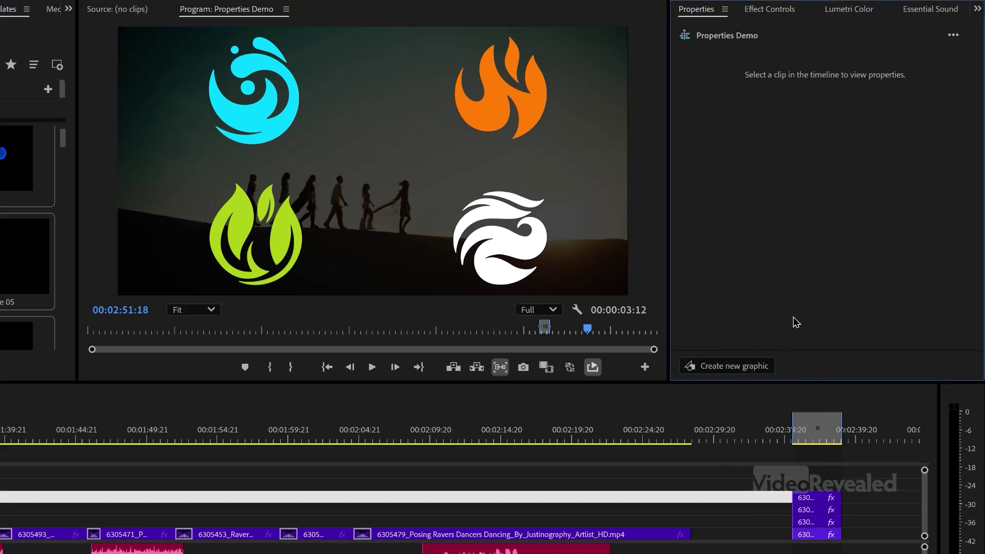
click(747, 480)
click(791, 224)
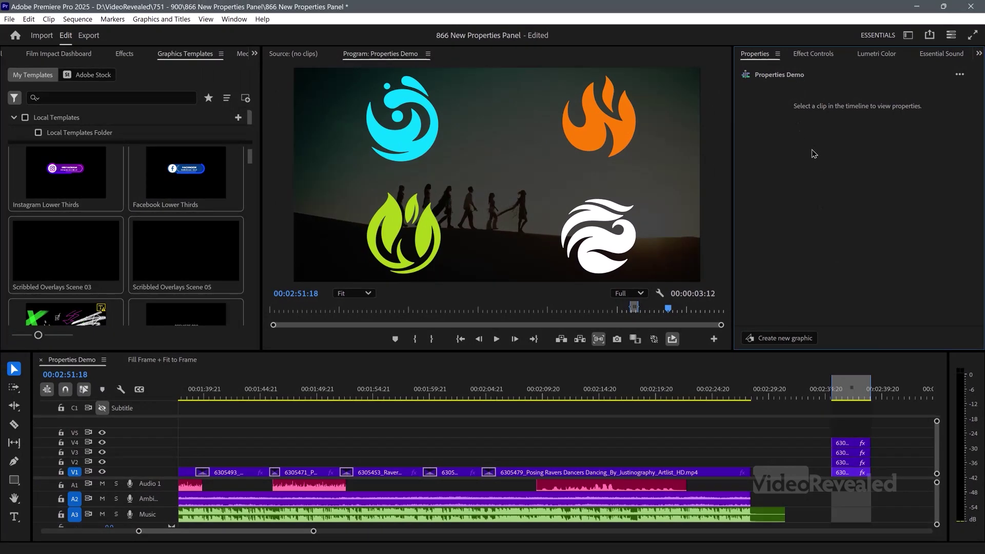
Step: In the Fill Frame + Fit to Frame sequence, drop the Photos folder onto V1 and select all clips
click(165, 359)
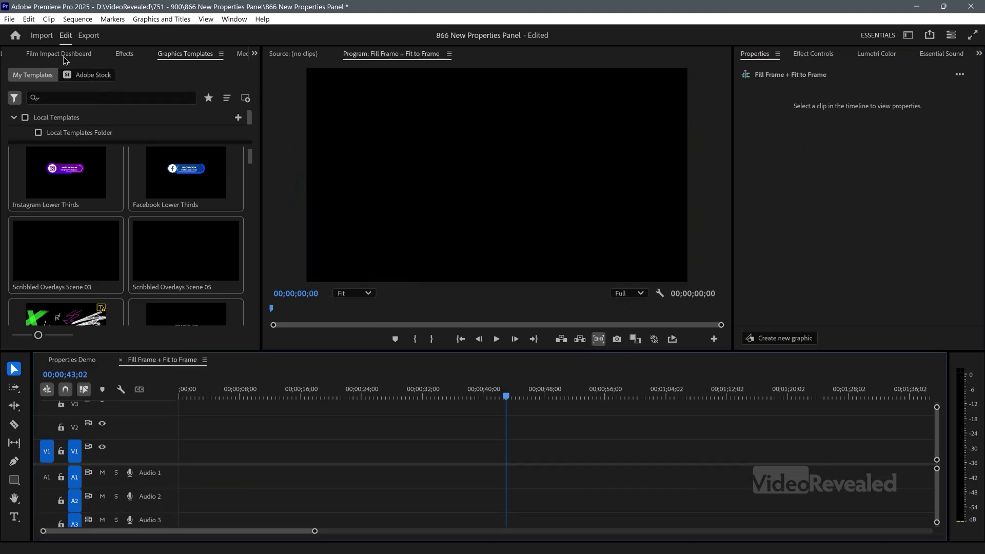
scroll(65, 59, up, 3)
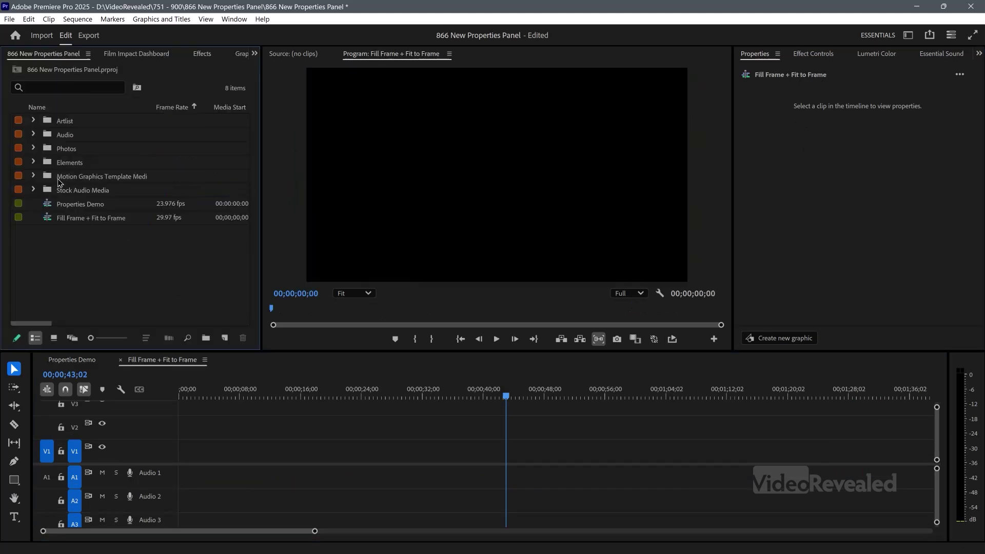
click(46, 148)
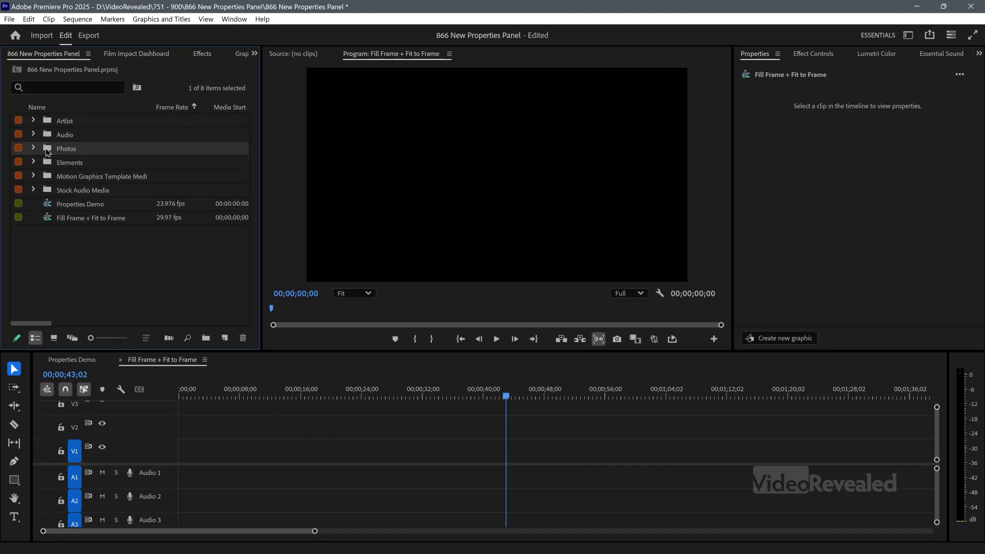
drag(47, 152, 197, 458)
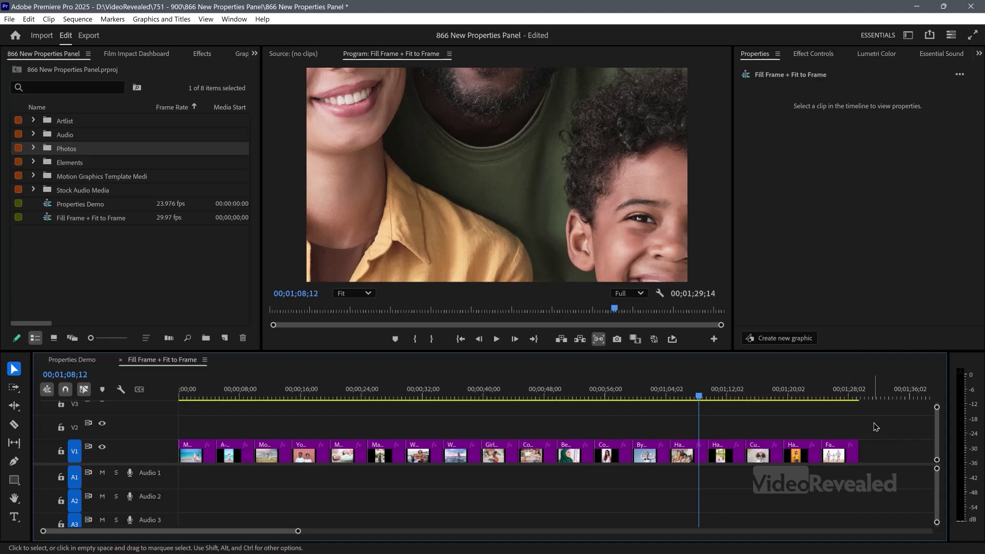
mouse_move(873, 422)
mouse_down()
mouse_move(690, 464)
mouse_move(157, 470)
mouse_up()
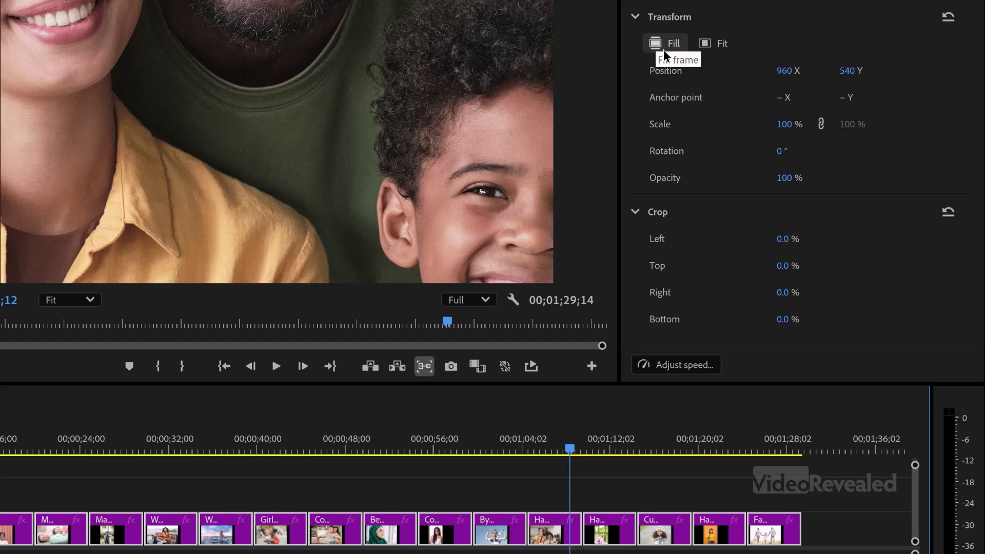
Step: Try Fit and a Position Y nudge (undone), then set all selected photos to Fill
click(714, 44)
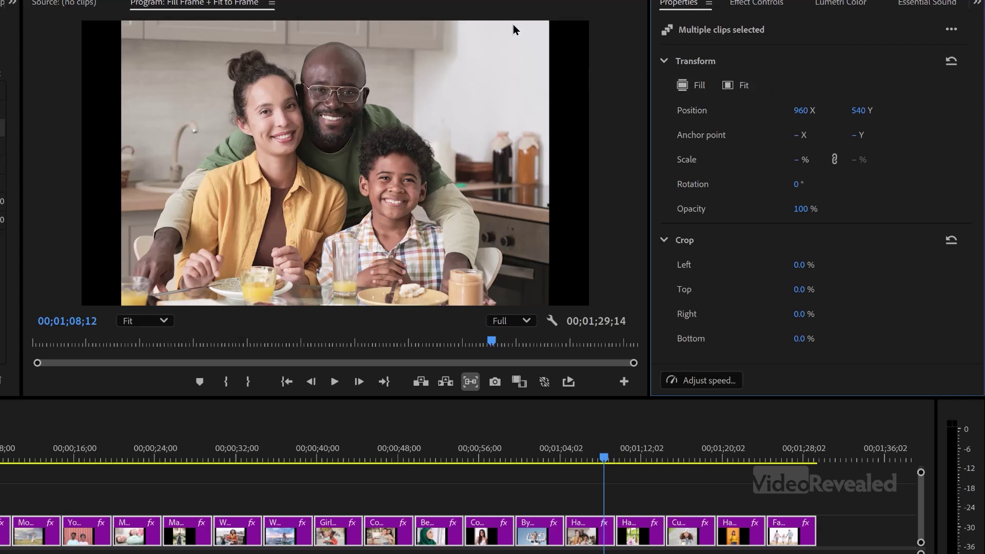
drag(859, 111, 925, 104)
key(ctrl+z)
drag(374, 448, 102, 505)
click(684, 86)
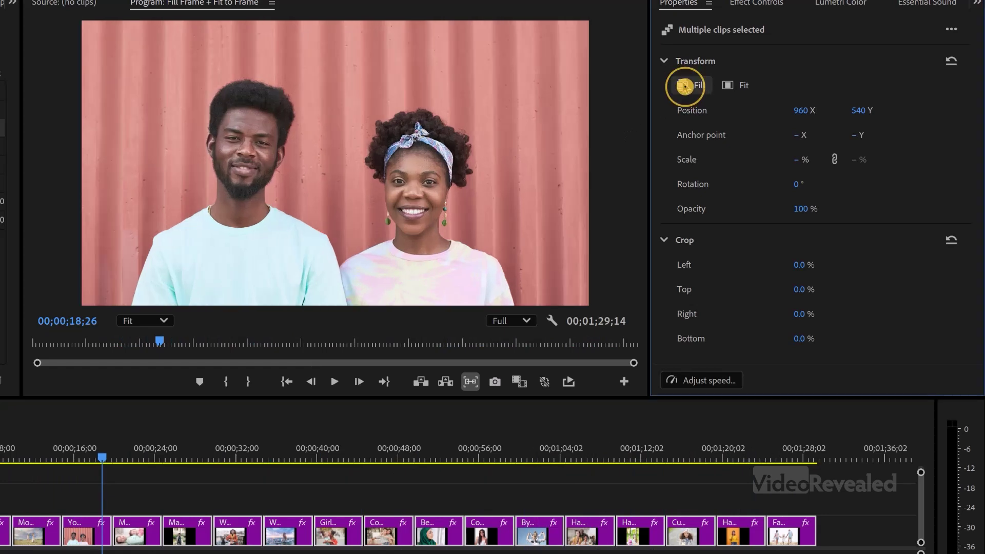
drag(136, 441, 185, 484)
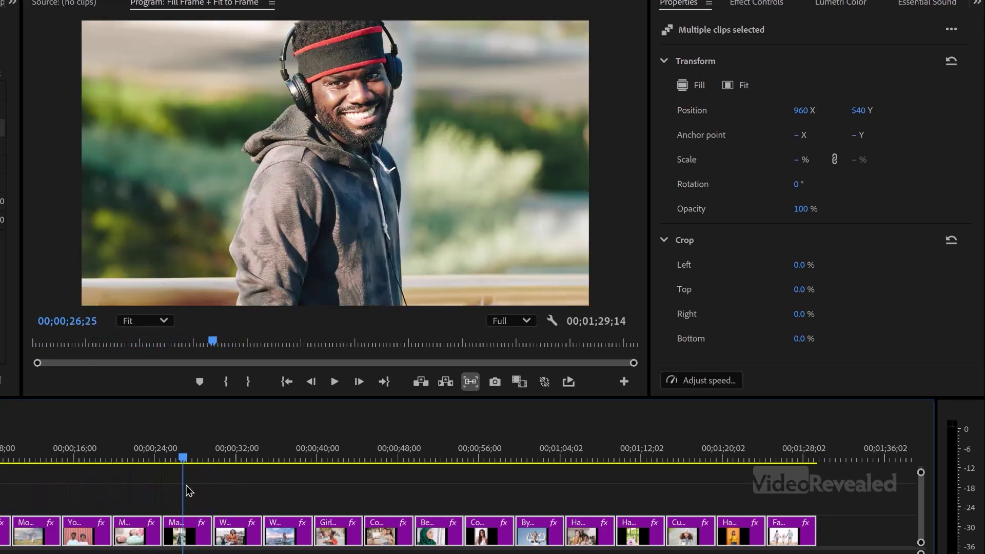
Step: Select only the headphones photo and lower it by raising its Position Y
click(194, 501)
click(199, 522)
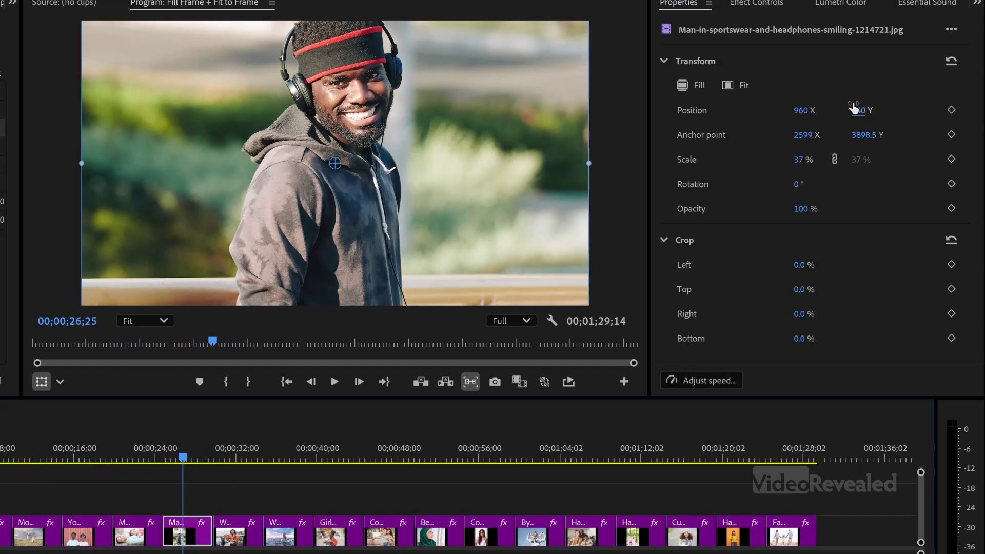
drag(853, 108, 953, 85)
Step: Select the couple photo and enable Sequence > Selection Follows Playhead
drag(252, 467, 390, 452)
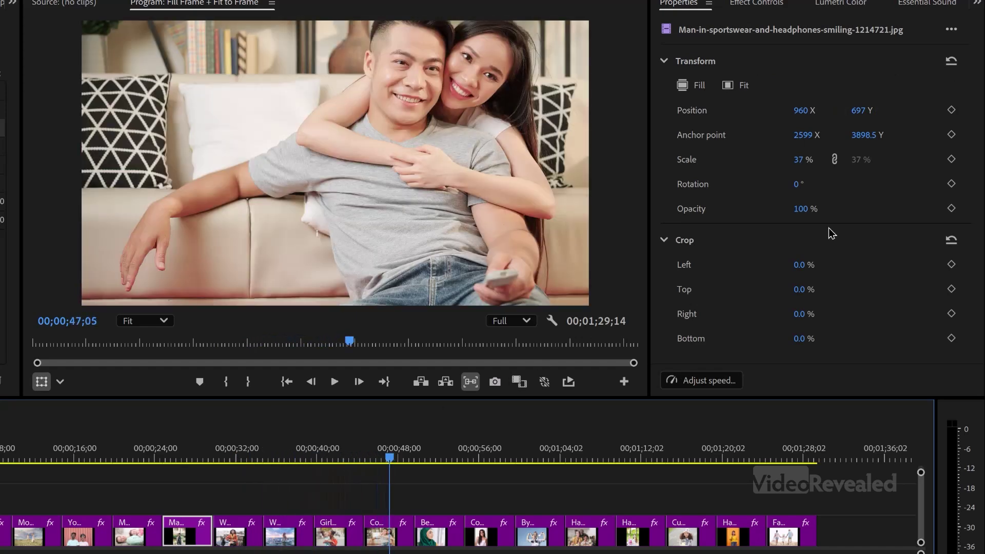
click(400, 528)
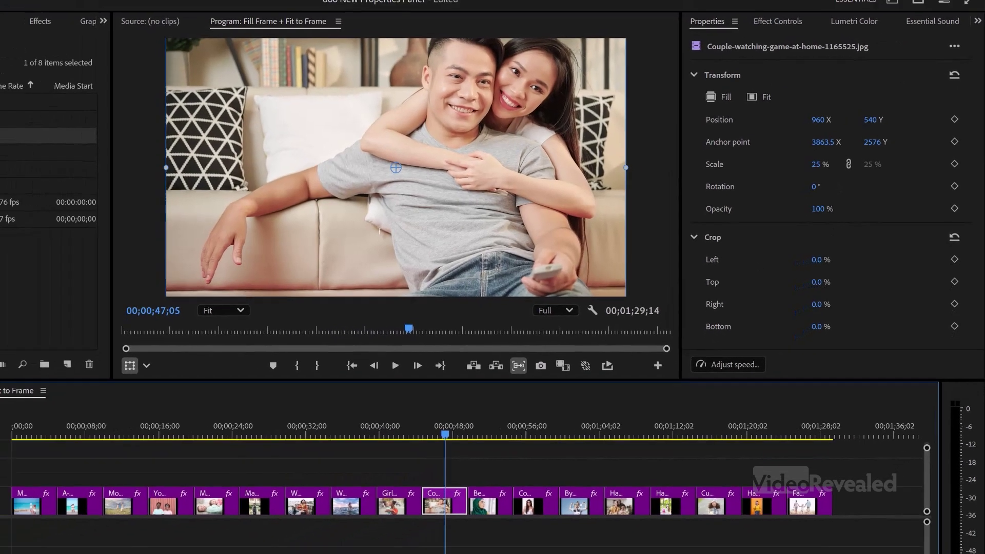
click(0, 0)
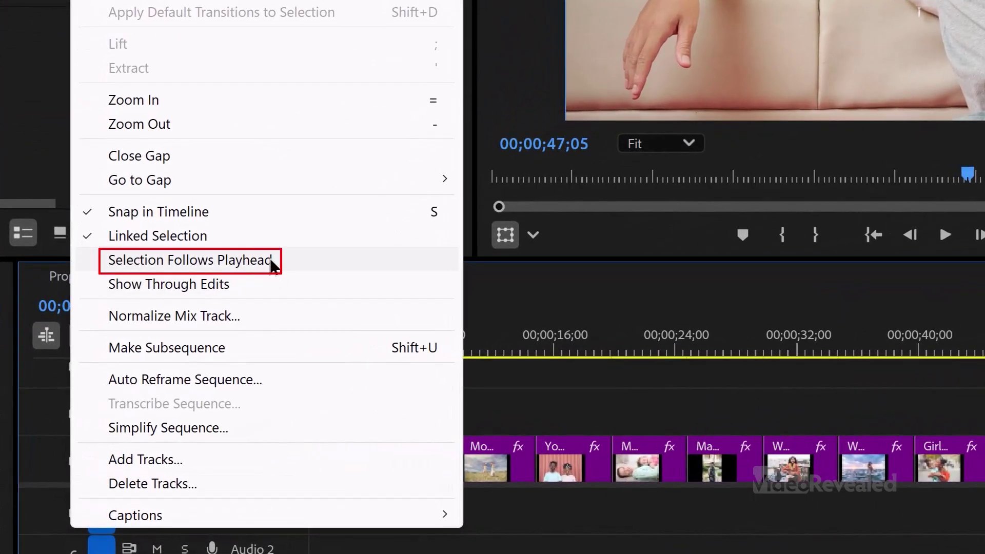
click(272, 262)
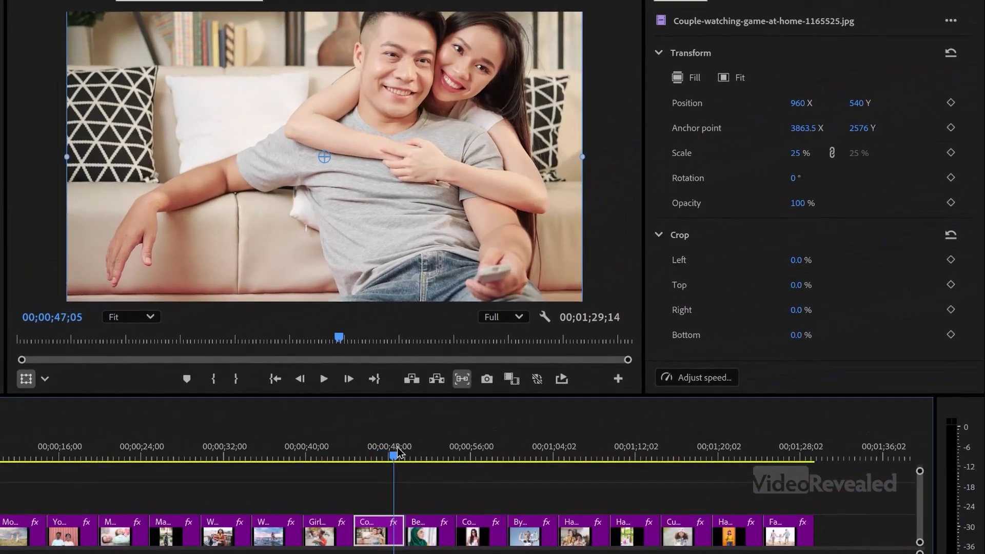
Step: Move to the green-headscarf portrait and lower it to Position 960, 615
click(438, 452)
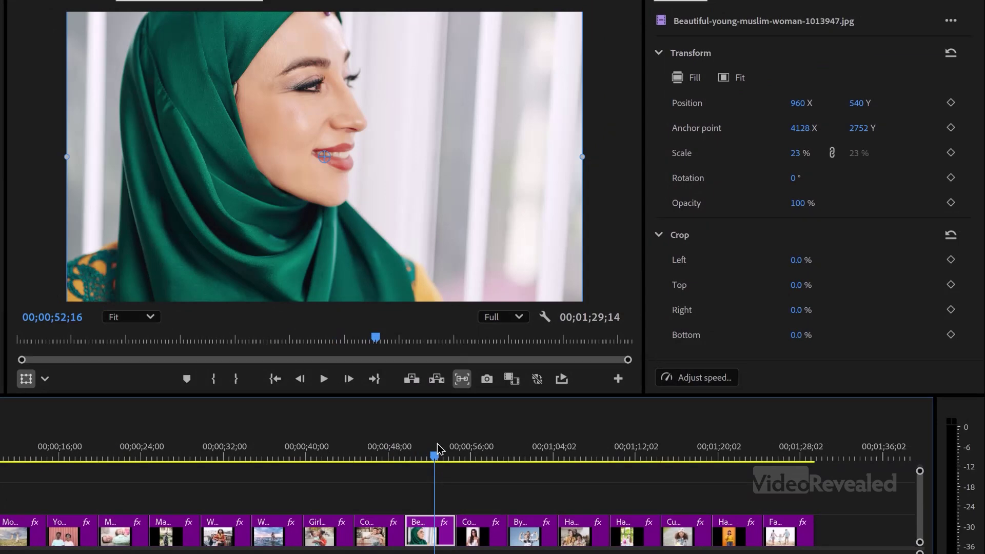
click(433, 451)
drag(858, 105, 909, 92)
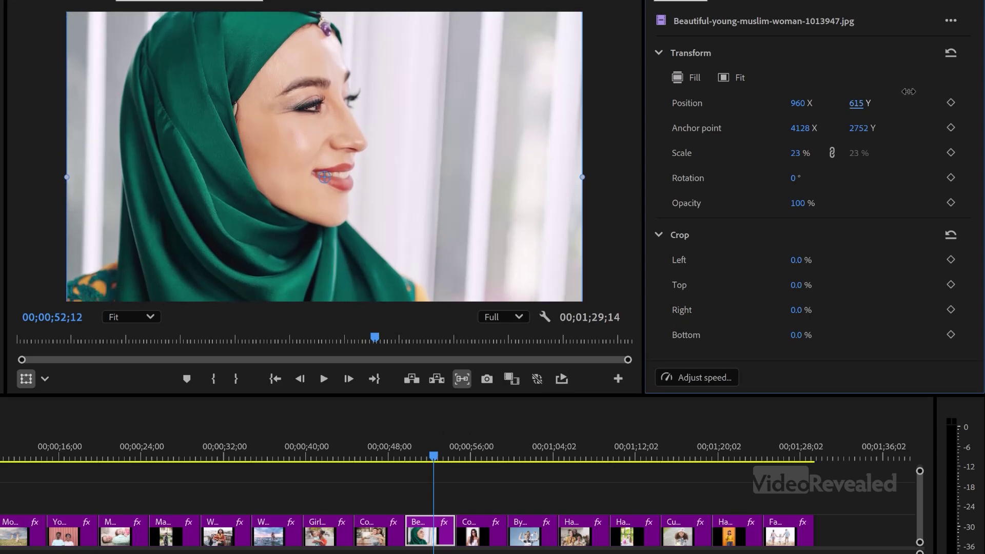
Step: Lower the woman-in-glasses portrait to Position Y 1140, testing and undoing a smaller scale
drag(466, 462, 481, 459)
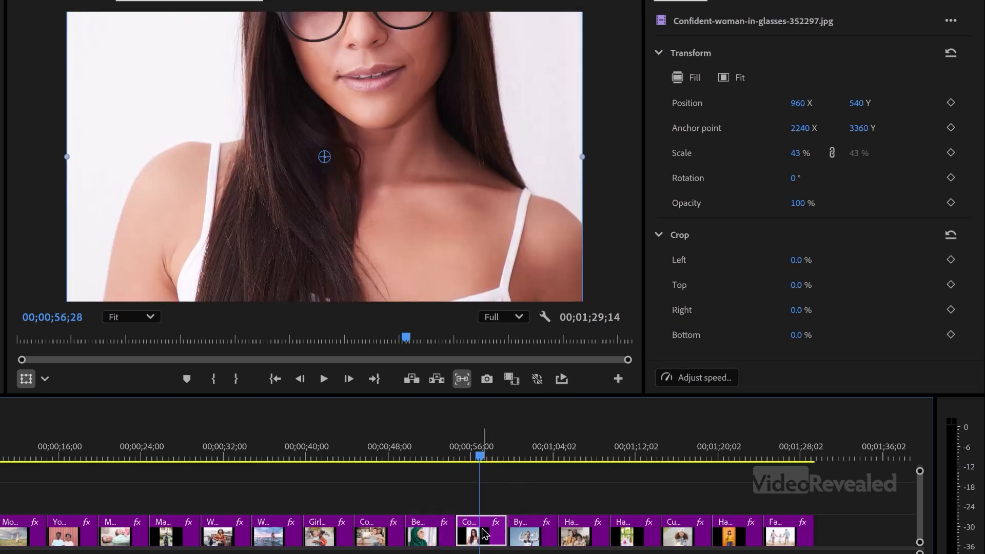
drag(857, 105, 981, 85)
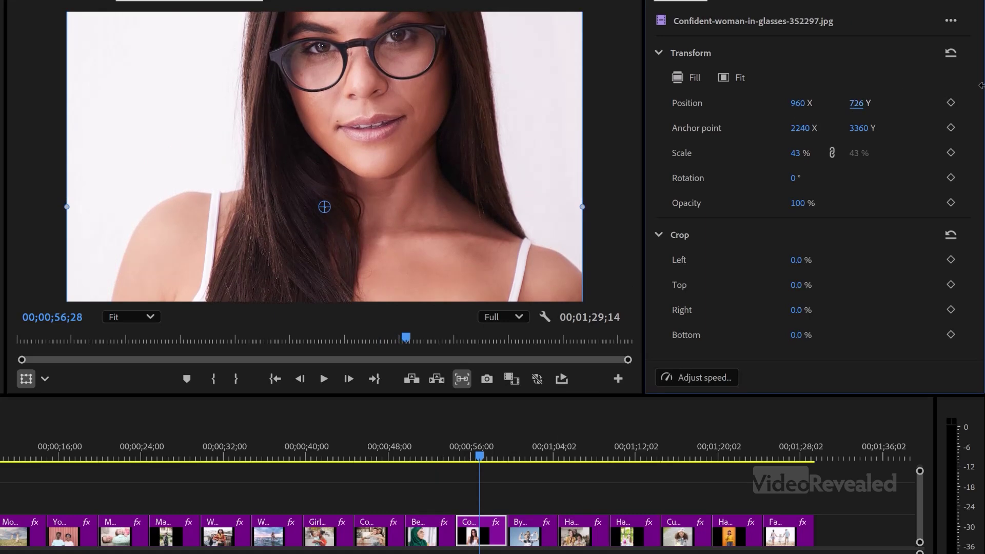
drag(859, 103, 893, 102)
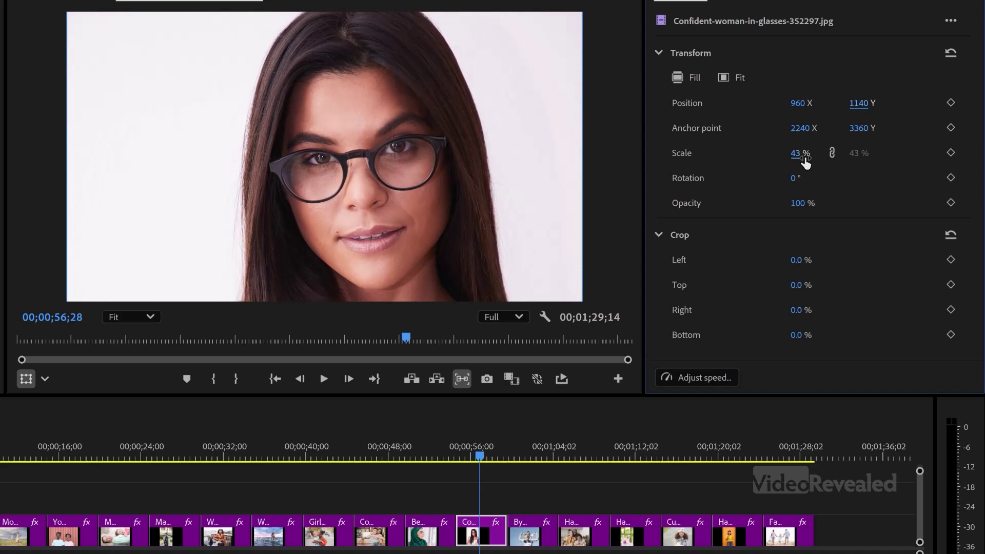
mouse_move(805, 160)
mouse_down()
mouse_move(815, 159)
mouse_move(792, 158)
mouse_up()
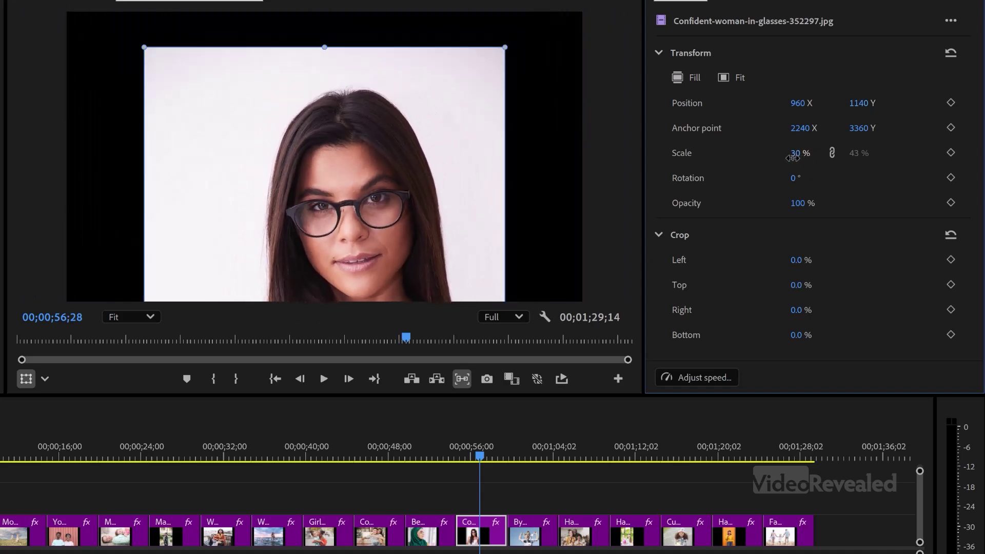
key(ctrl+z)
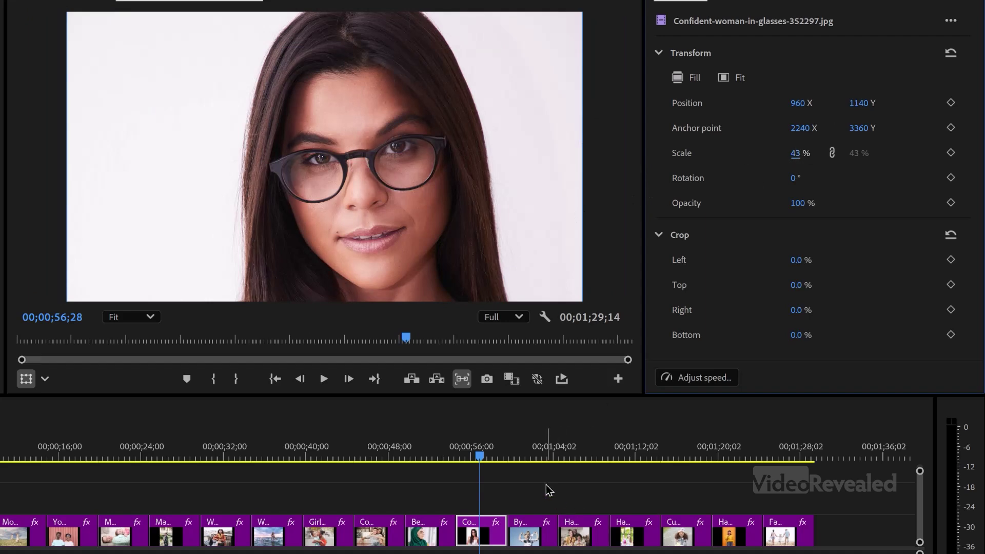
Step: Lower the pointing woman to Position Y 1080, testing and undoing a drag in the monitor
drag(503, 451, 728, 468)
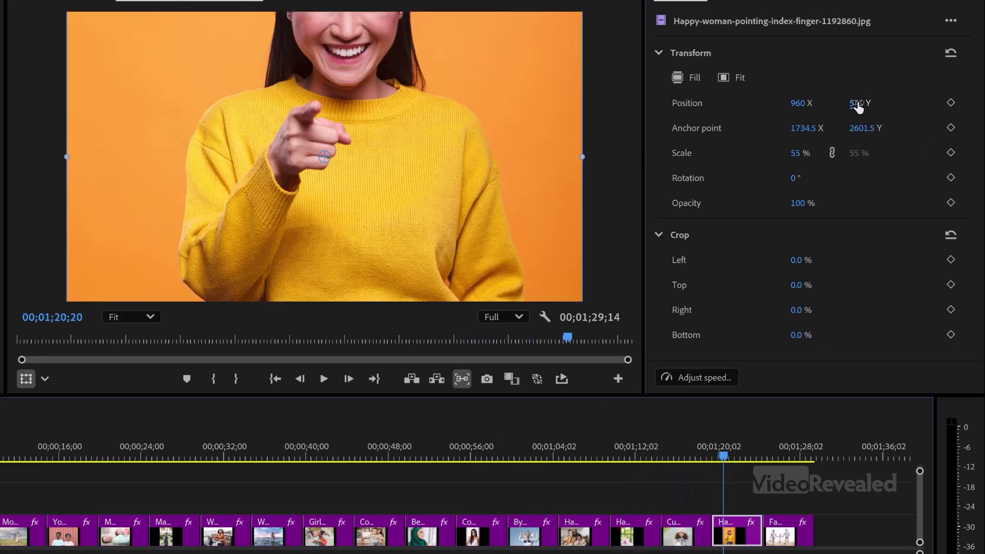
drag(857, 103, 835, 141)
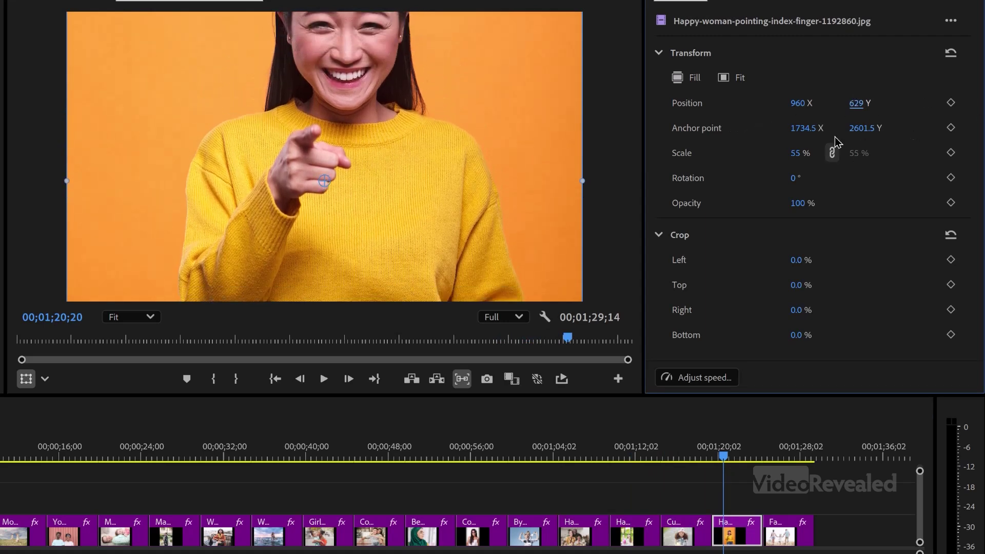
drag(853, 105, 890, 99)
click(242, 244)
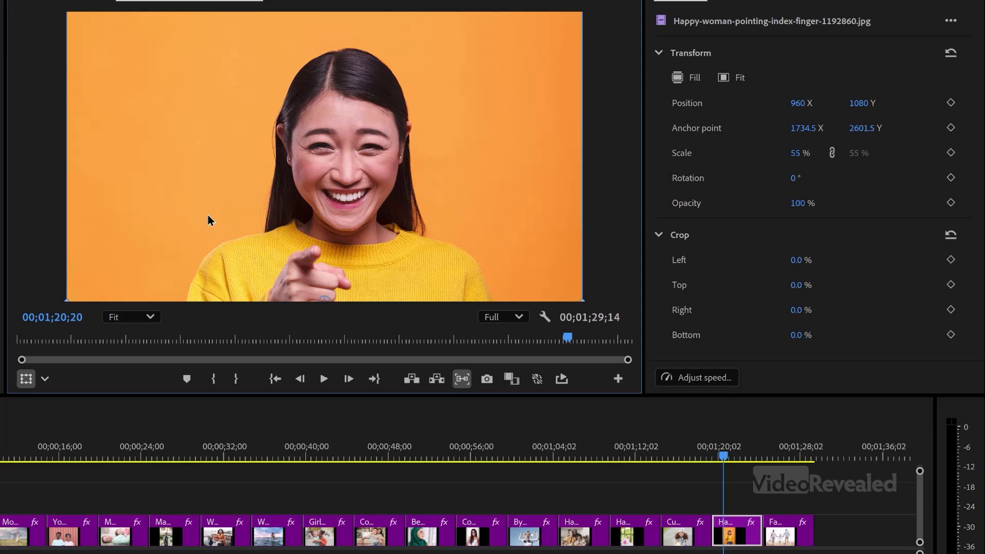
drag(208, 219, 277, 154)
key(ctrl+z)
drag(365, 183, 336, 177)
Step: Step through the clips with the Up/Down arrows, then deselect the knit-hat girl clip
mouse_move(724, 455)
mouse_down()
mouse_move(797, 456)
mouse_move(723, 457)
mouse_up()
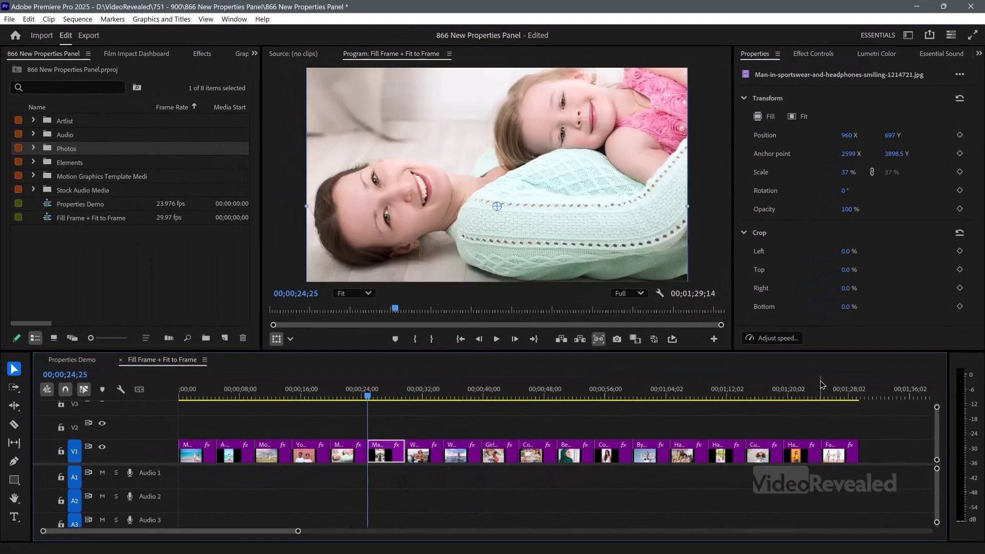
key(Up)
key(Up)
key(Up)
key(Up)
key(Up)
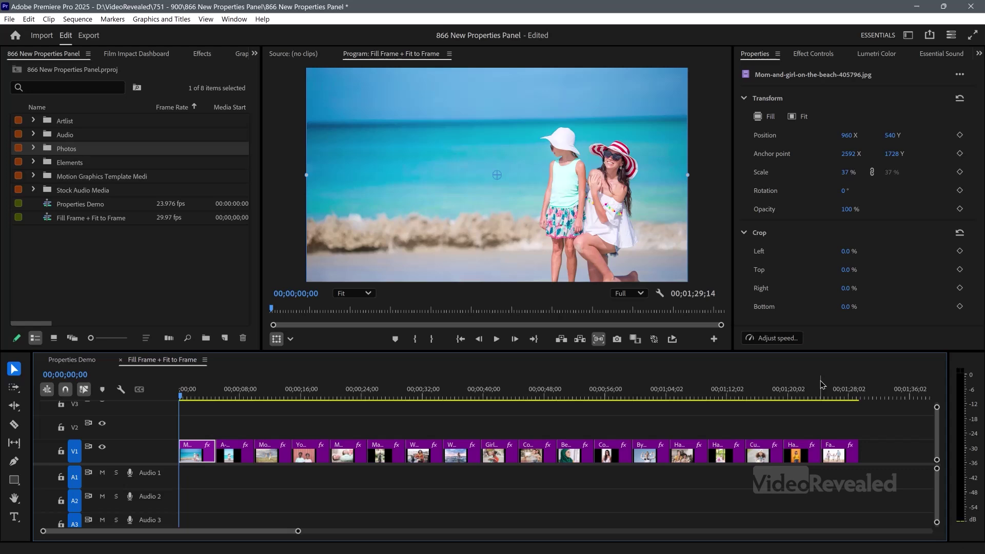
key(Down)
key(Down)
key(Down)
key(Down)
key(Down)
key(Down)
key(Down)
key(Down)
key(Down)
key(Down)
key(Down)
key(Down)
key(Down)
key(Down)
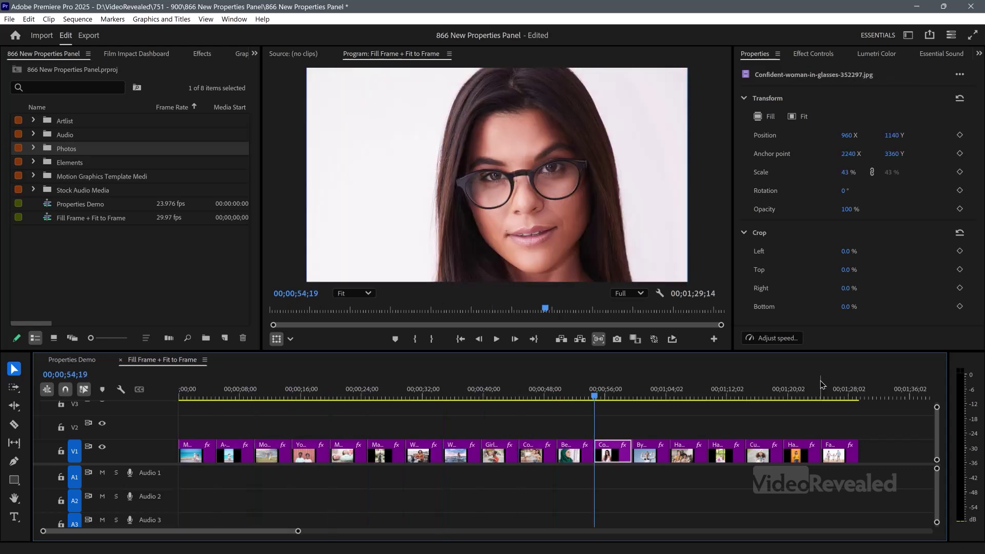
key(Down)
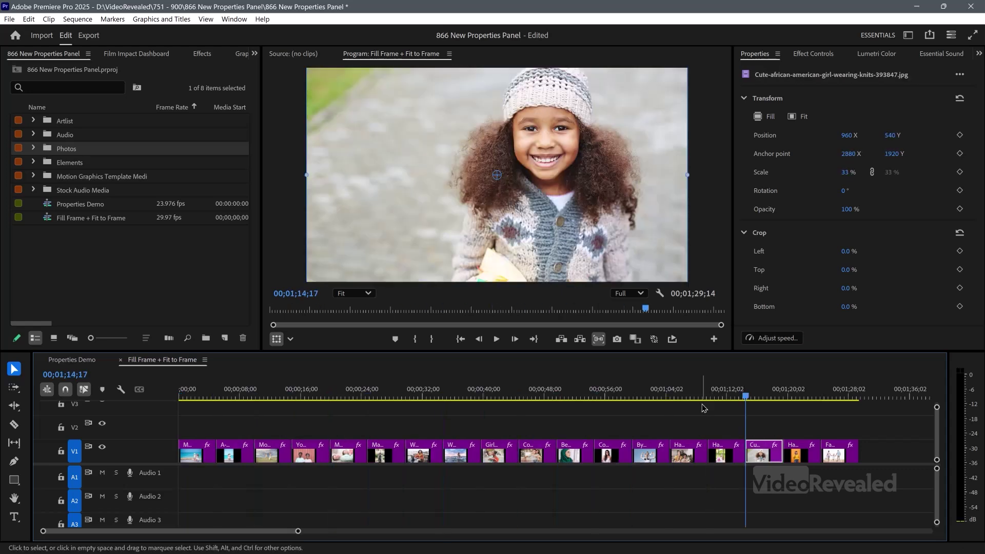
click(602, 501)
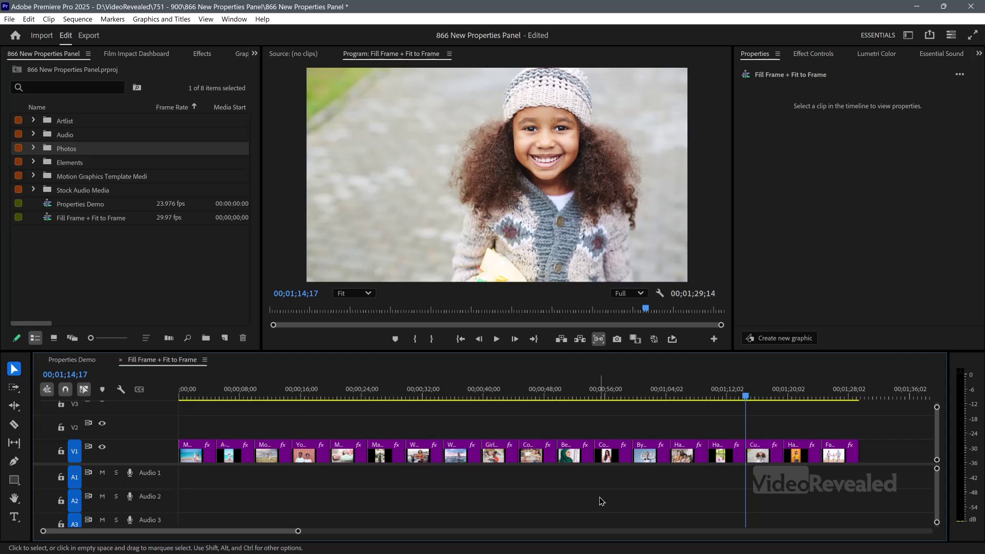